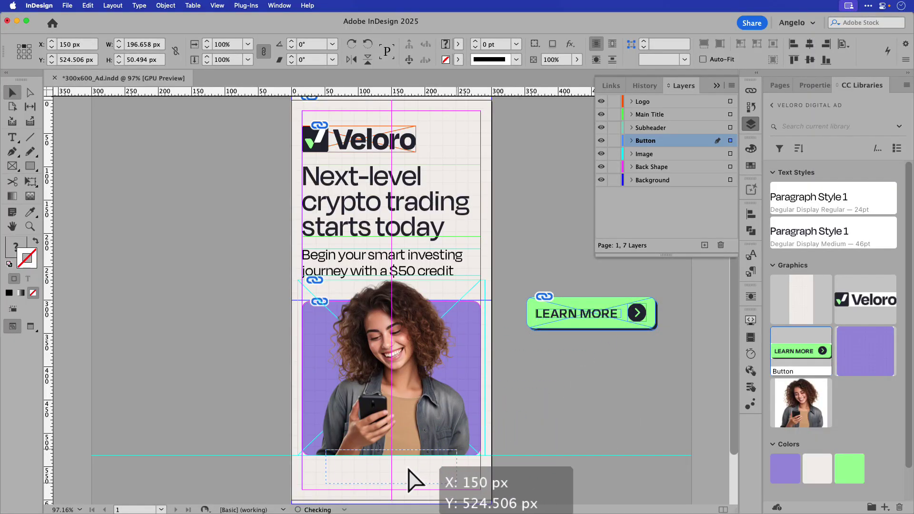
- Place the LEARN MORE button at the page bottom and run the ID_TO_PS.jsx script
left_click(526, 446)
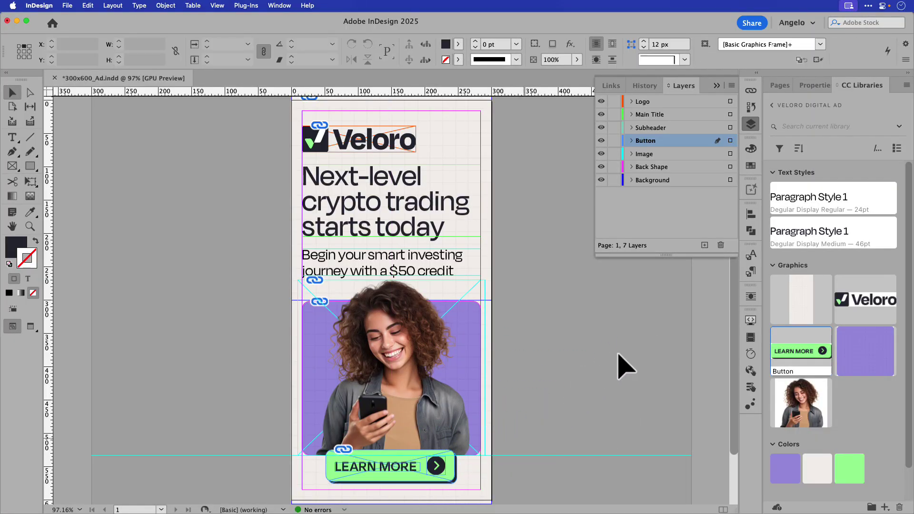
key("ctrl+alt+F11")
double_click(667, 346)
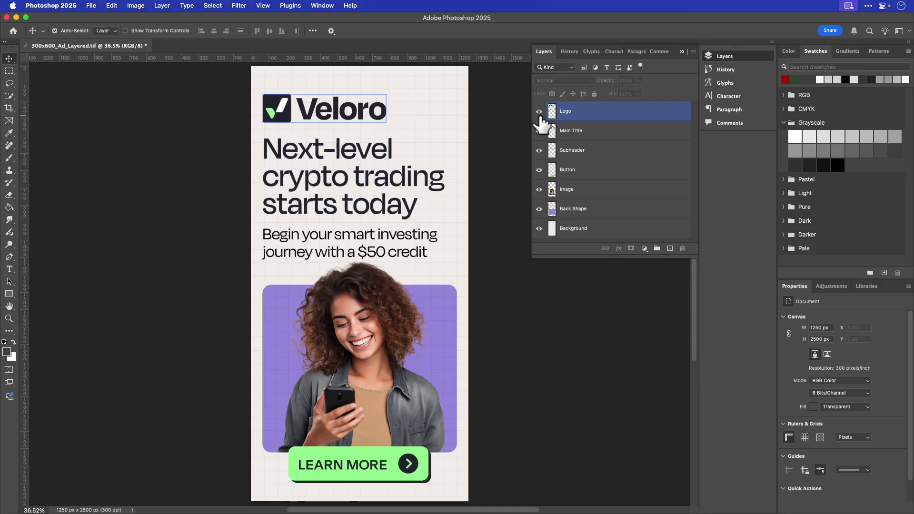
- Check the Logo and Main Title layers by toggling their visibility, then start a new design upload
left_click(540, 115)
left_click(540, 114)
left_click(540, 133)
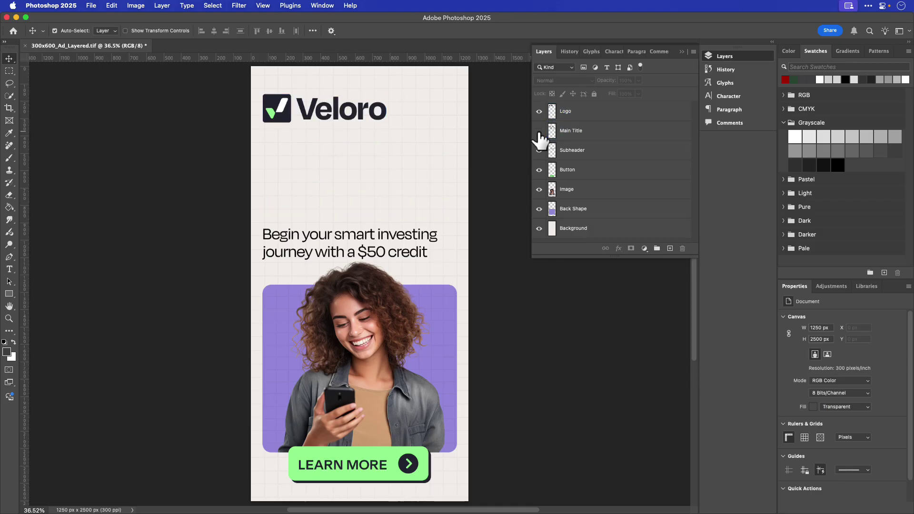
left_click(540, 132)
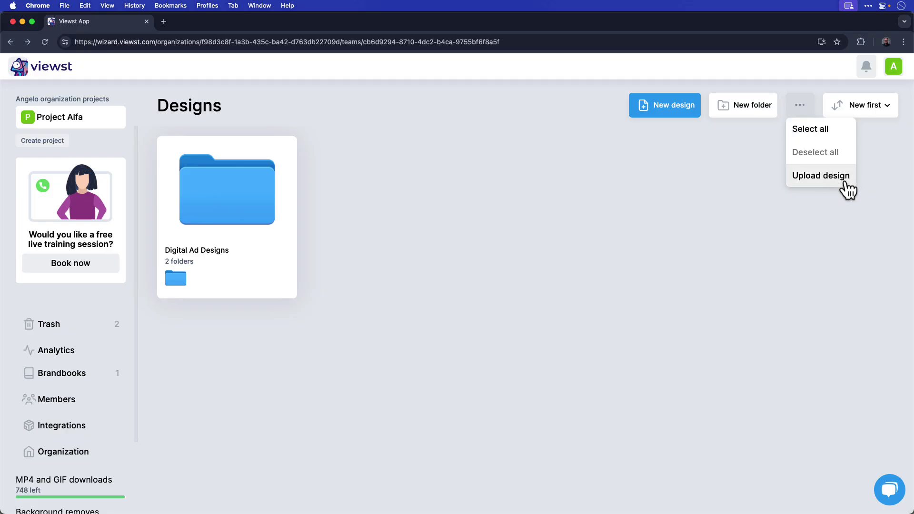
left_click(846, 184)
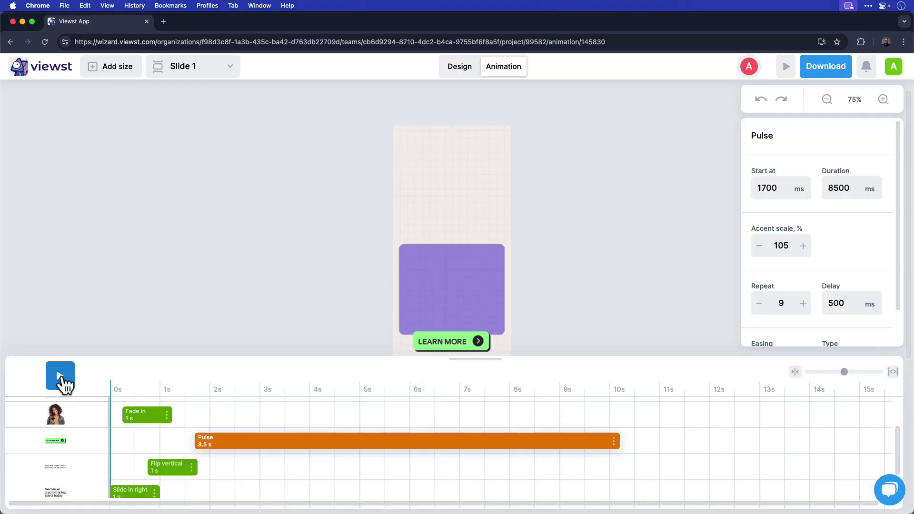
- Preview the banner animation and choose an HTML export targeting Google Ads
left_click(62, 378)
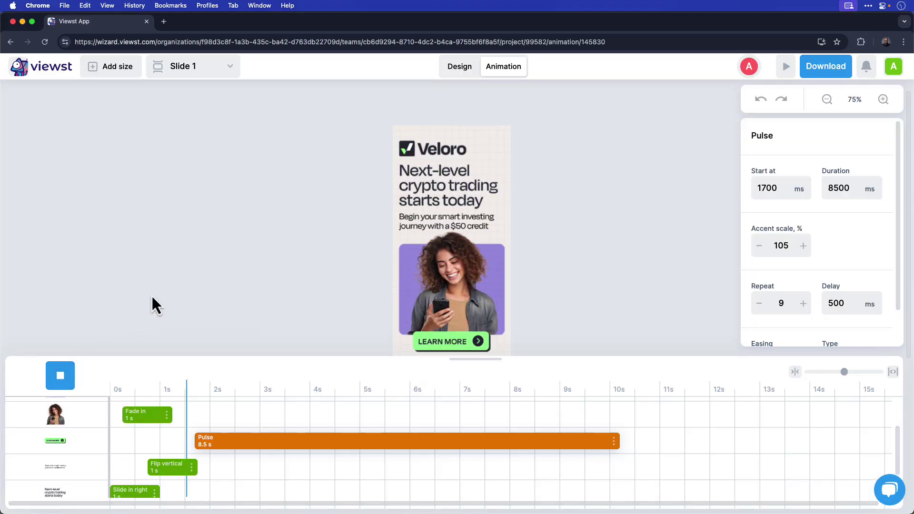
left_click(826, 66)
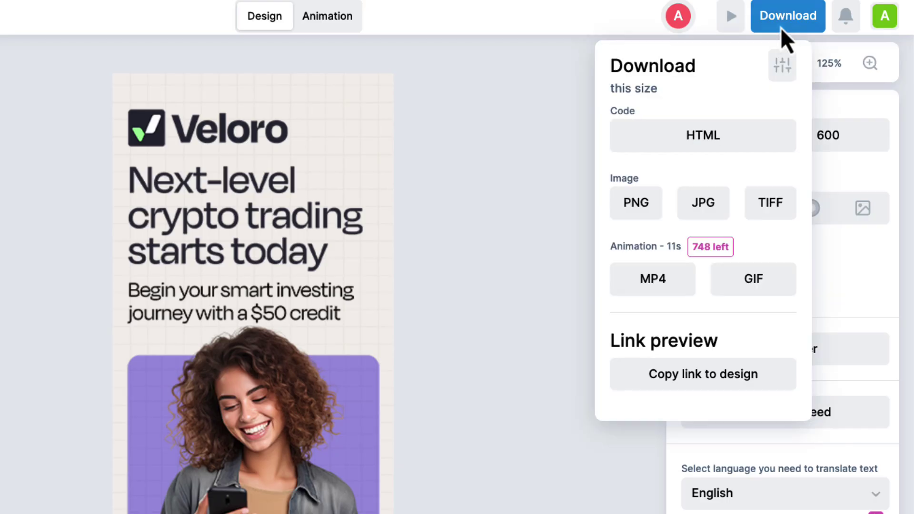
left_click(745, 141)
left_click(764, 261)
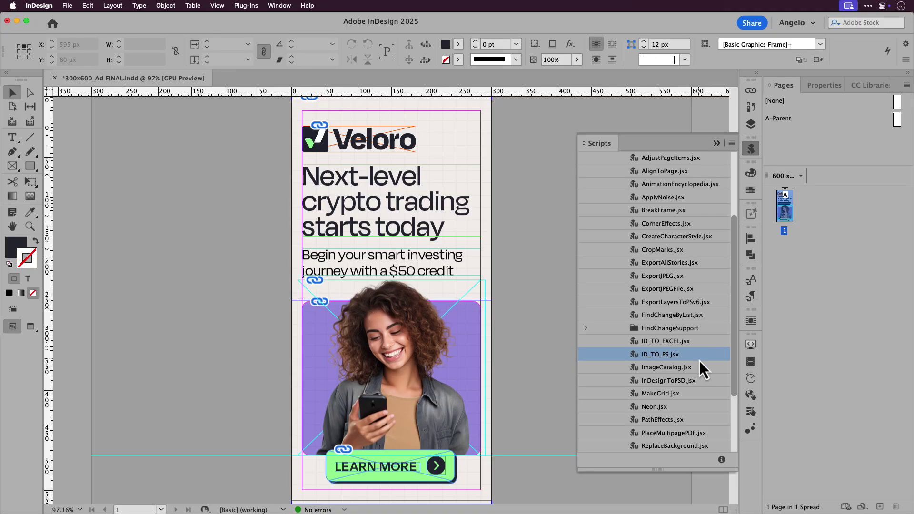
- Run ID_TO_PS.jsx and verify the Background and Back Shape layers by toggling their visibility
double_click(700, 354)
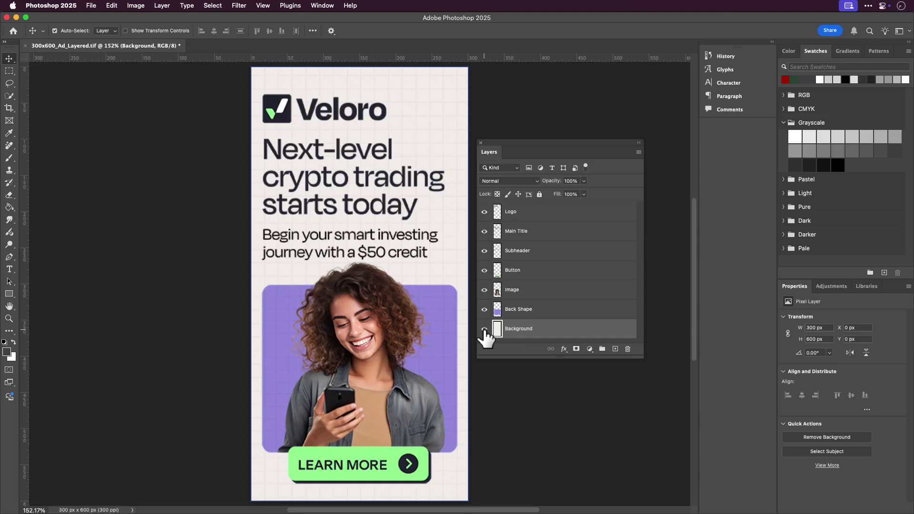
left_click(485, 329)
left_click(485, 330)
left_click(485, 309)
left_click(485, 309)
- Hide the Image layer and open the Desktop large rectangle design for editing
left_click(485, 290)
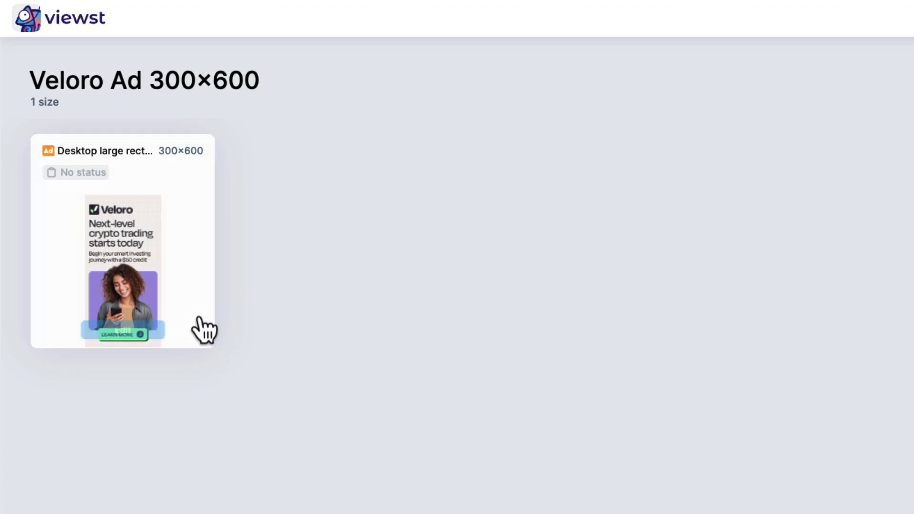
left_click(139, 333)
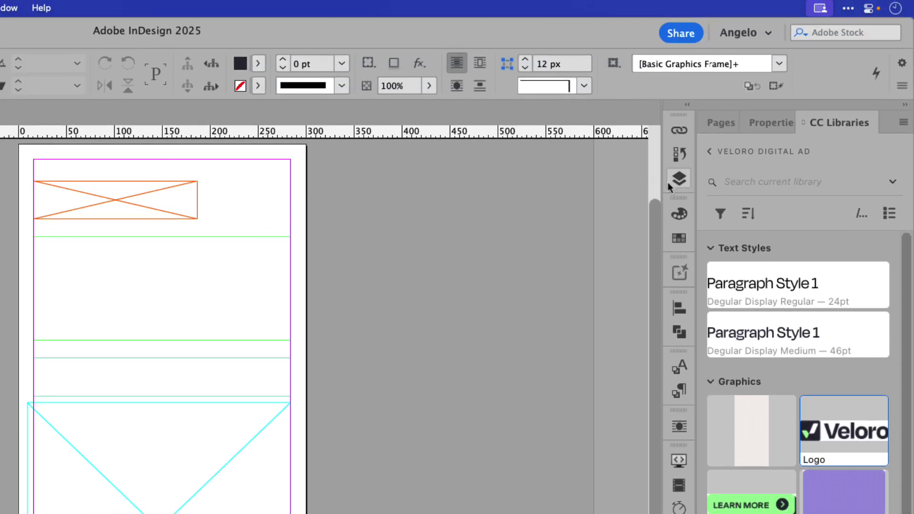
- Show the Layers panel with Logo, Main Title, Subheader, Button, Image, Back Shape and Background
left_click(669, 182)
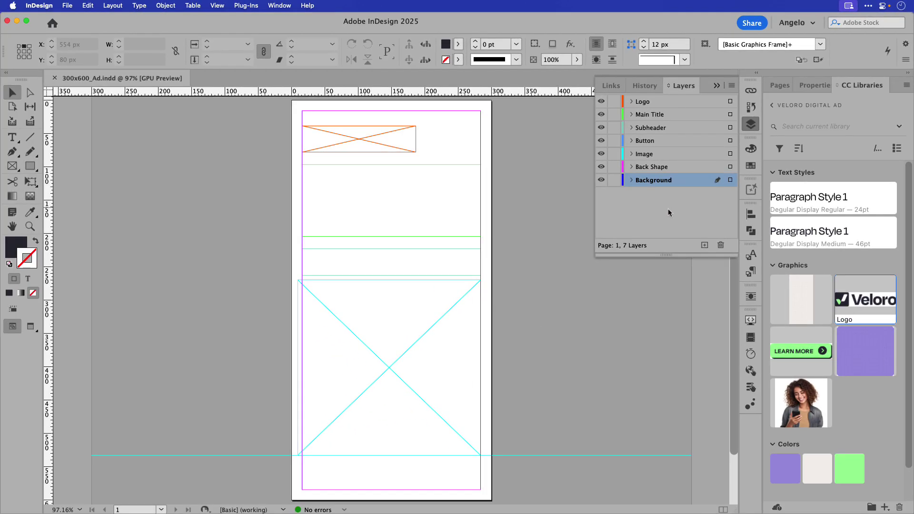
- Place the Background graphic from CC Libraries over the page
left_click(780, 290)
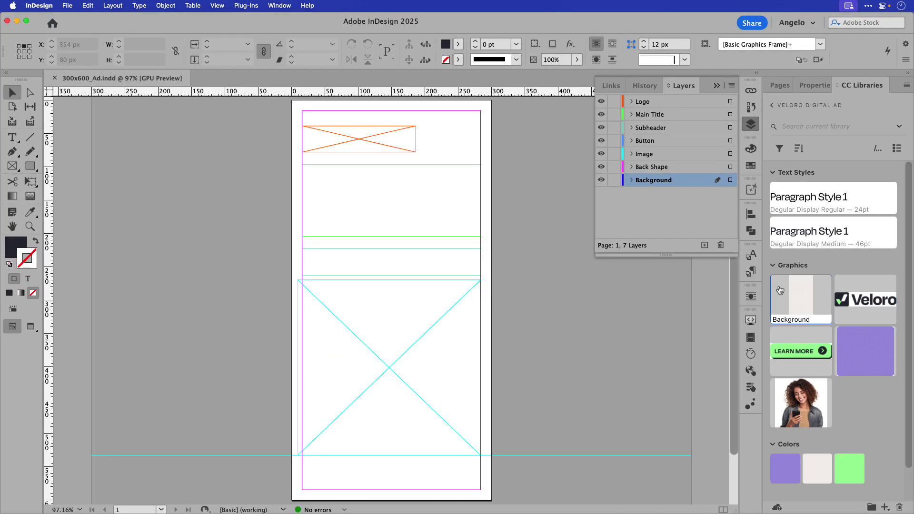
left_click_drag(786, 292, 336, 165)
left_click(524, 189)
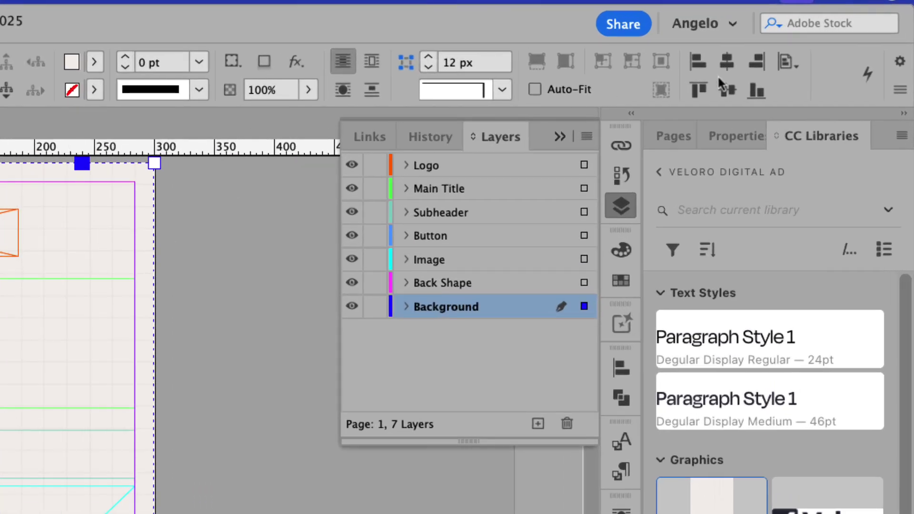
- Centre the background vertically, aligned to the page
left_click(786, 62)
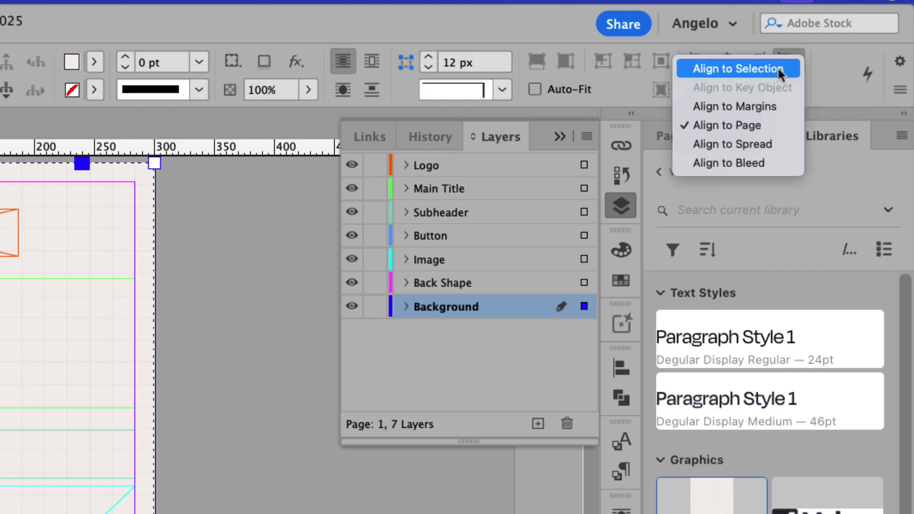
left_click(779, 125)
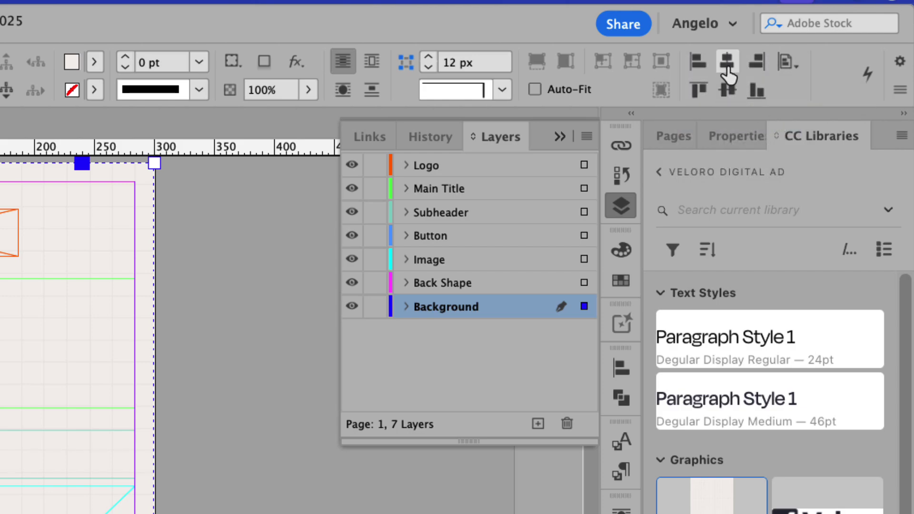
left_click(726, 92)
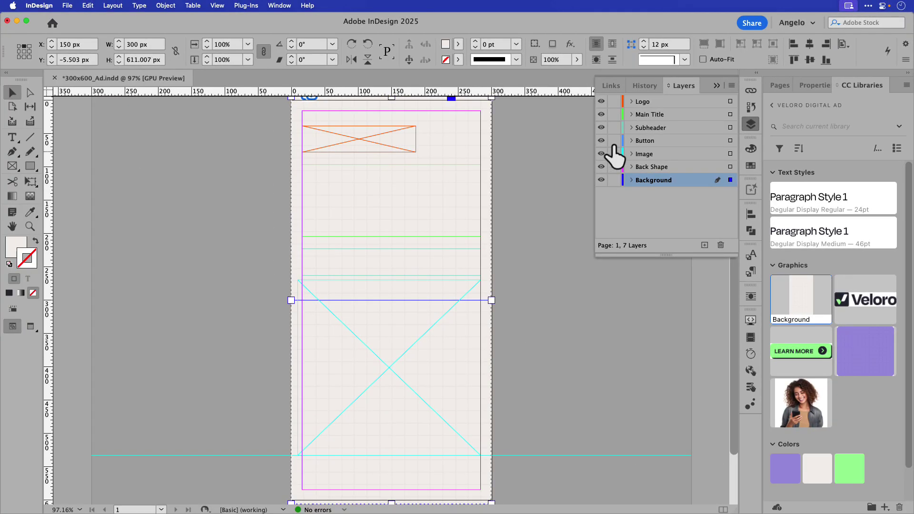
- On the Logo layer, drop the Veloro library logo into the top-left frame
left_click(643, 102)
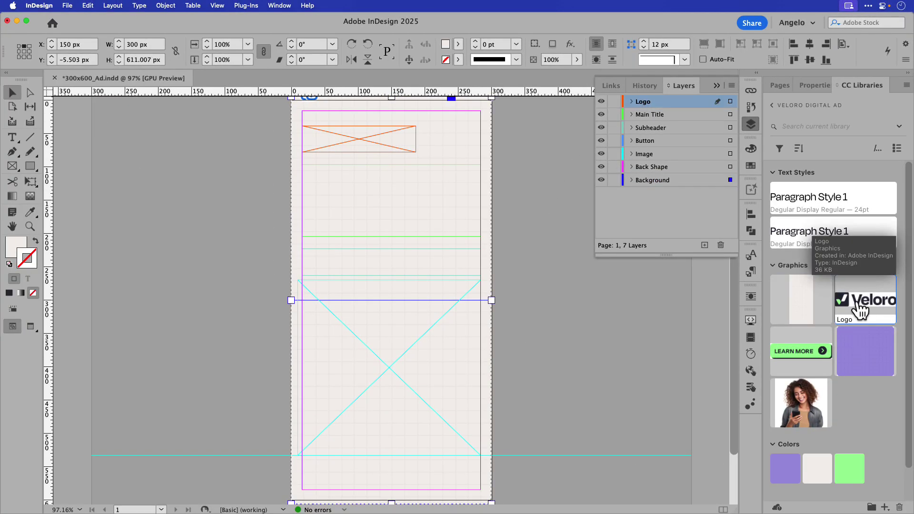
left_click_drag(860, 312, 539, 233)
key("alt")
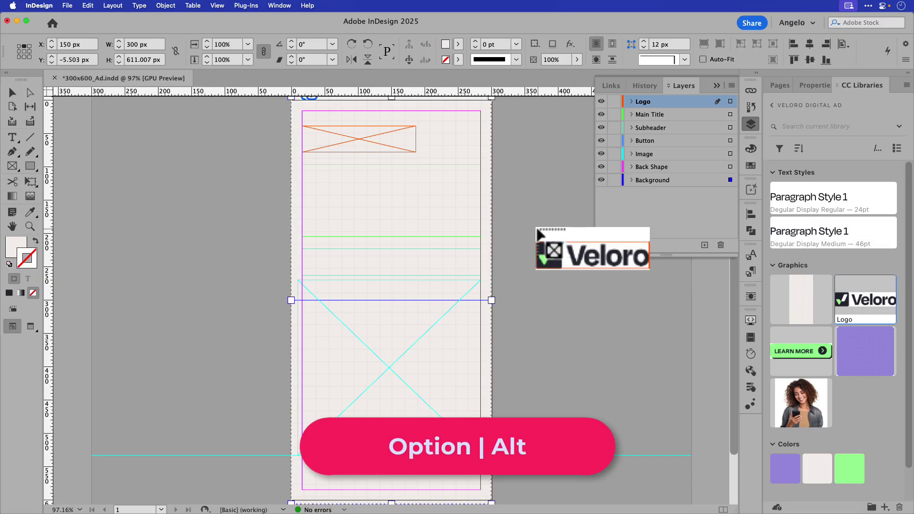
left_click_drag(540, 233, 363, 142)
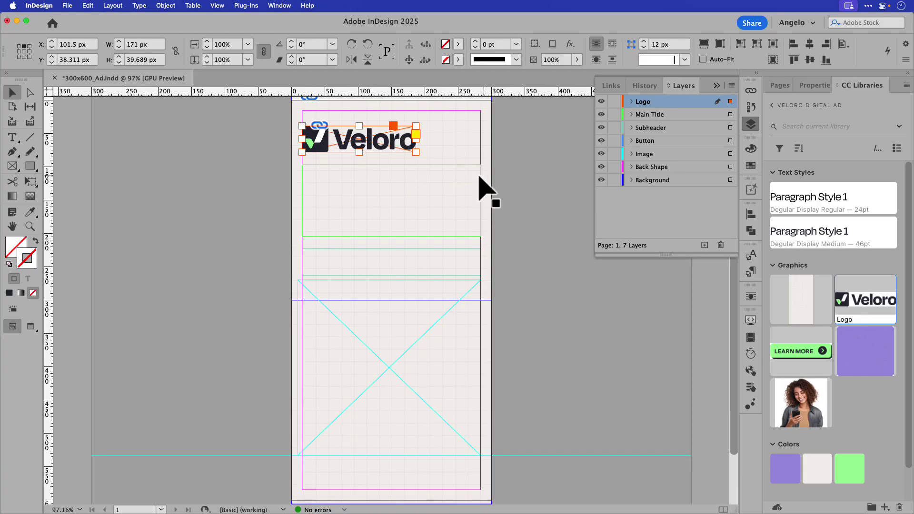
left_click(456, 193)
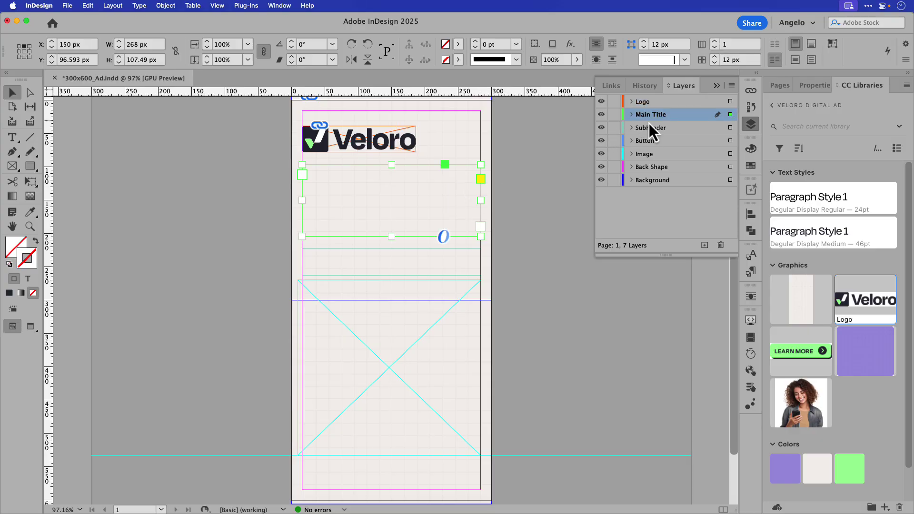
- Paste the headline 'Next-level crypto trading starts today' into the Main Title frame, removing the subheader line
double_click(425, 186)
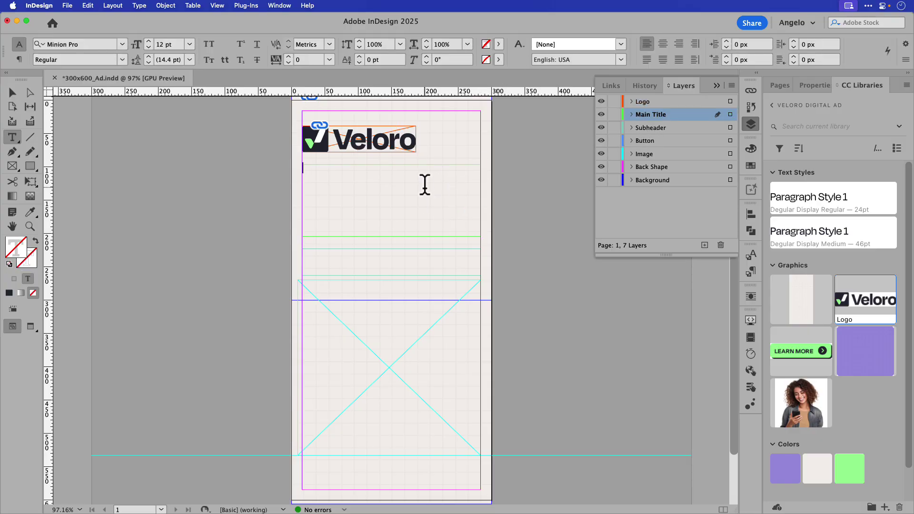
type("Next-level crypto trading starts today Begin your smart investing journey with a $50 credit")
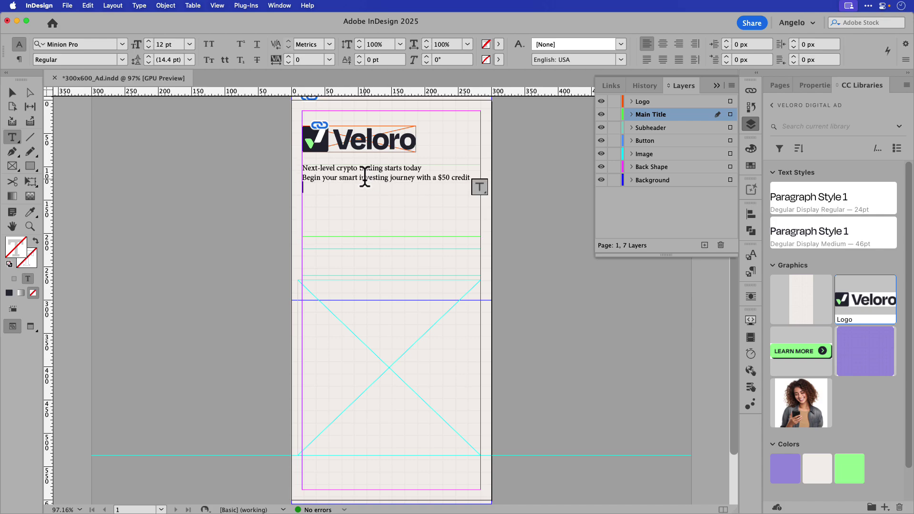
triple_click(365, 178)
key("cmd+c")
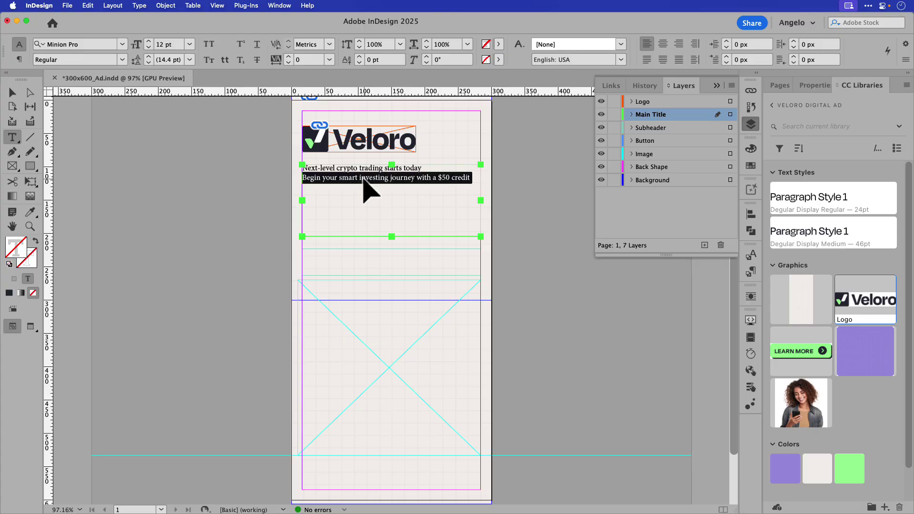
key("BackSpace")
left_click(347, 262)
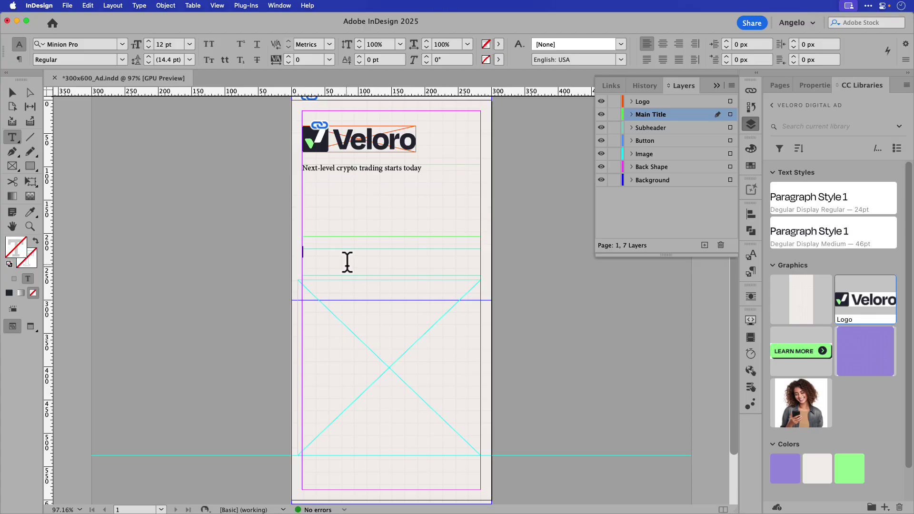
- Paste the $50-credit subheader line into the frame on the Subheader layer
left_click(631, 128)
left_click(641, 128)
left_click(631, 127)
left_click(319, 260)
key("cmd+v")
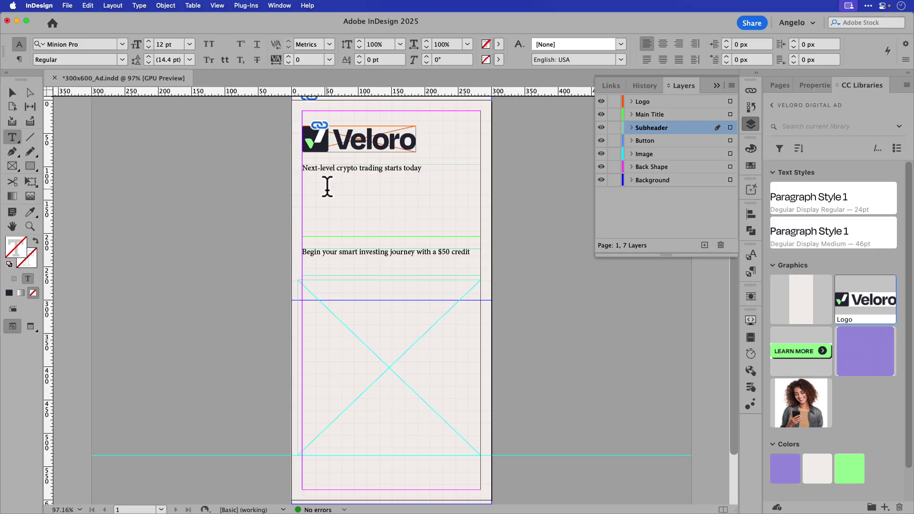
- Apply the Main Title paragraph style to the headline and Subtitle to the subheader
left_click(318, 168)
left_click(748, 276)
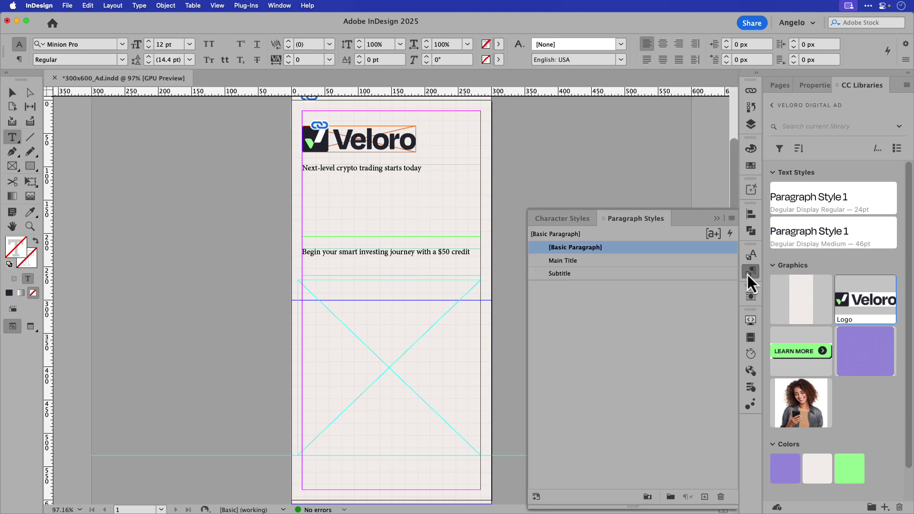
left_click(582, 265)
left_click_drag(582, 265, 367, 253)
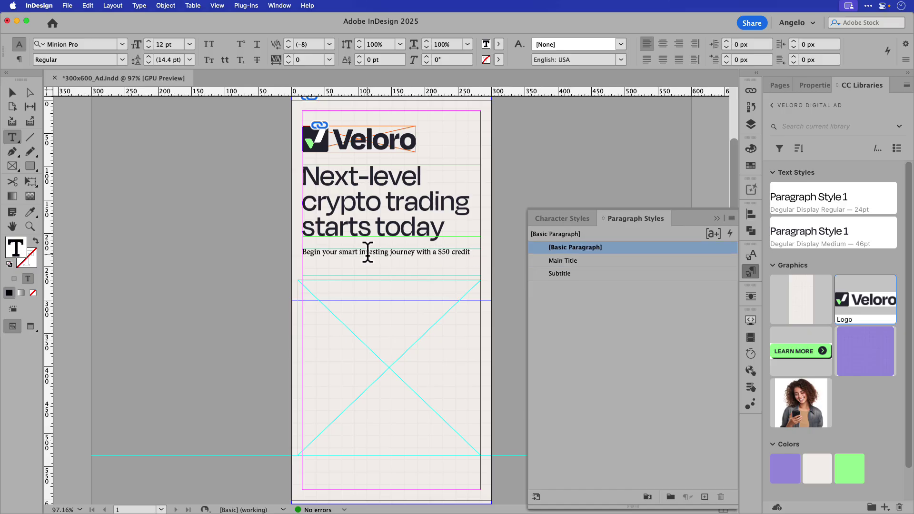
left_click(566, 276)
left_click(716, 220)
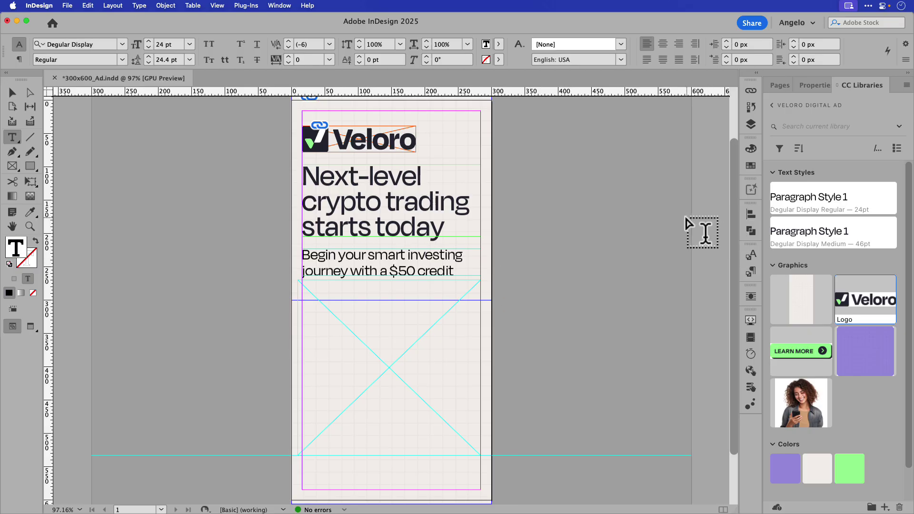
- With Layers shown, select the headline and subtitle frames to check them, then deselect
left_click(750, 126)
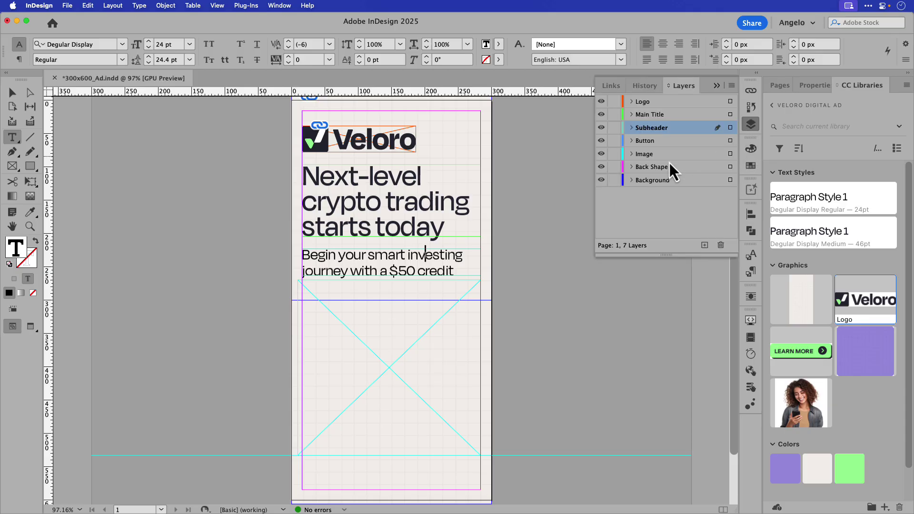
left_click(13, 95)
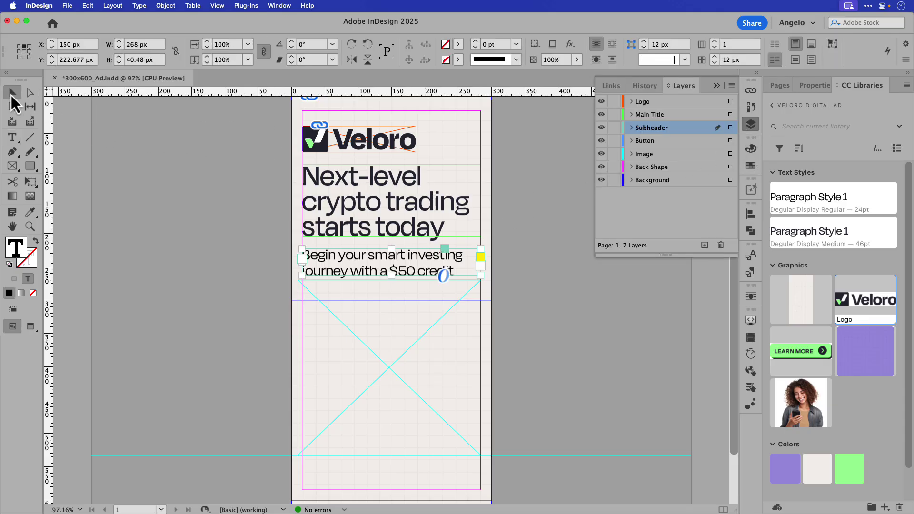
left_click(351, 205)
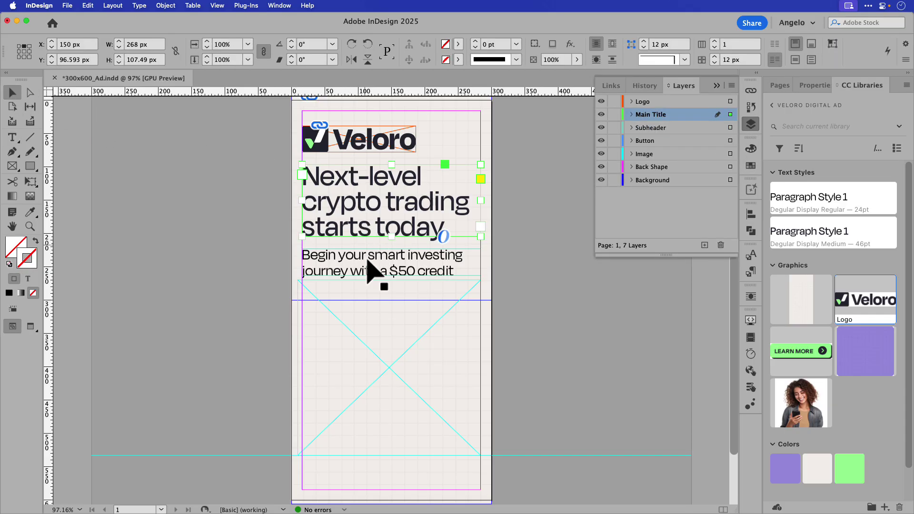
left_click(373, 275)
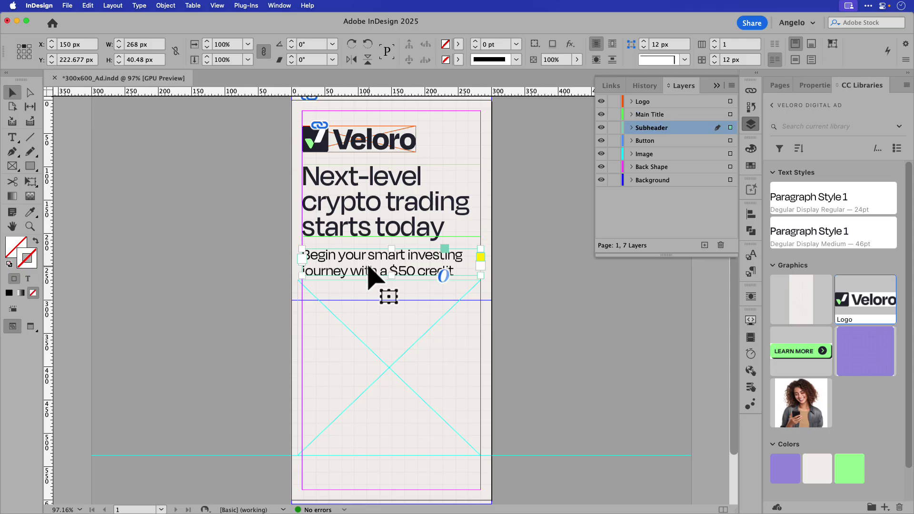
left_click(520, 272)
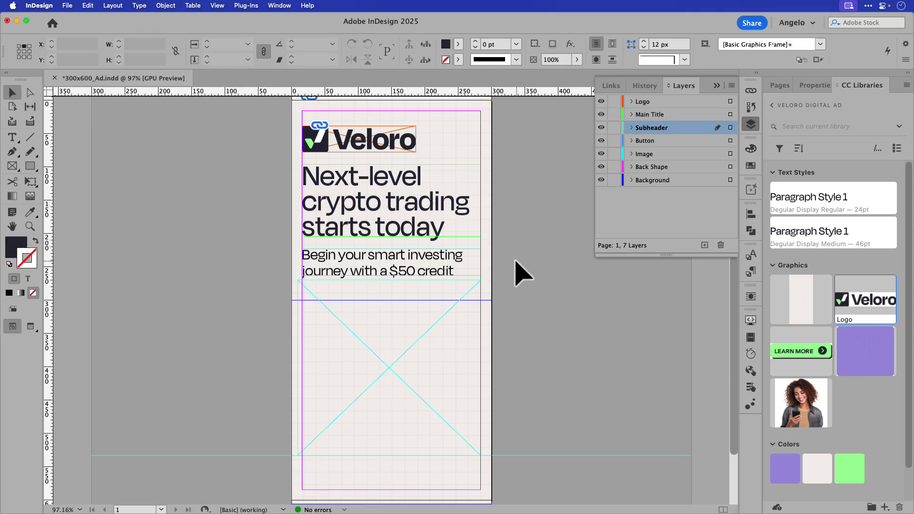
- On the Image layer, place the smiling-woman Main Image photo in the page's lower area
left_click(640, 155)
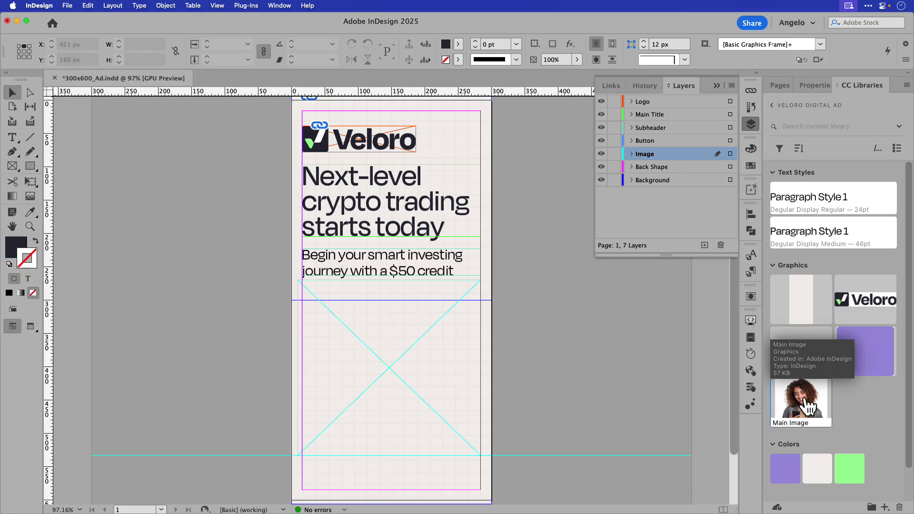
left_click_drag(808, 408, 573, 328)
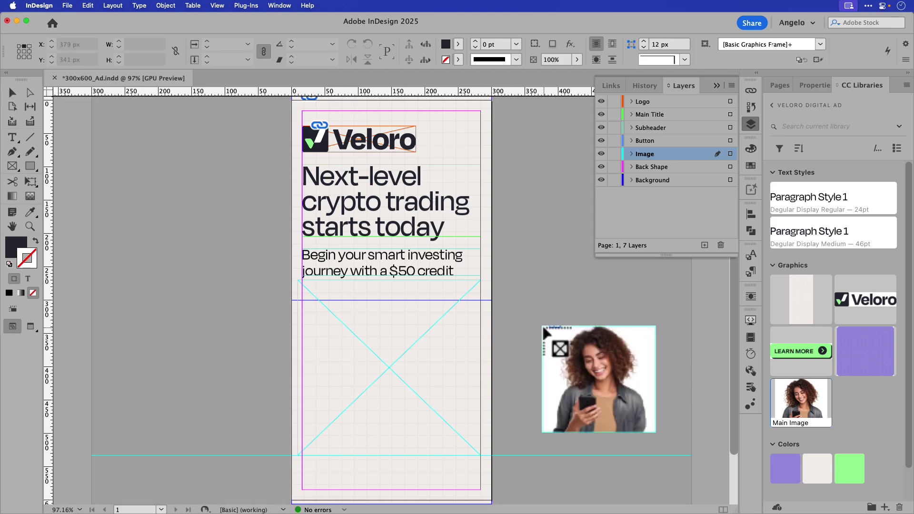
left_click_drag(545, 330, 418, 341)
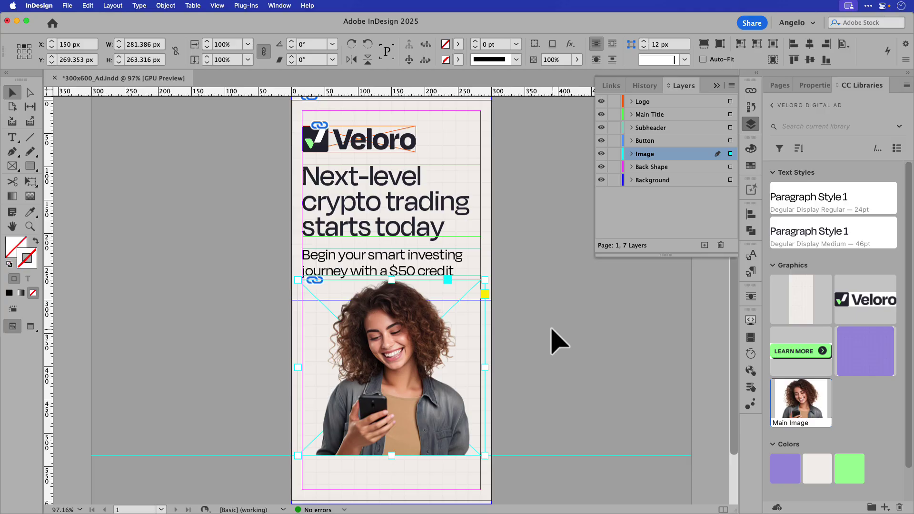
- Place the library's purple Shape on the Back Shape layer, behind the photo in the lower frame
left_click(652, 167)
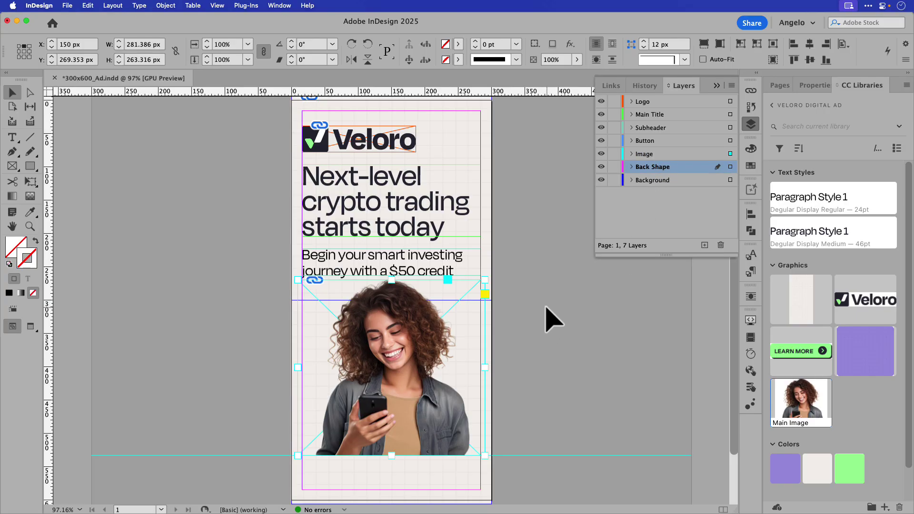
left_click_drag(866, 363, 566, 338)
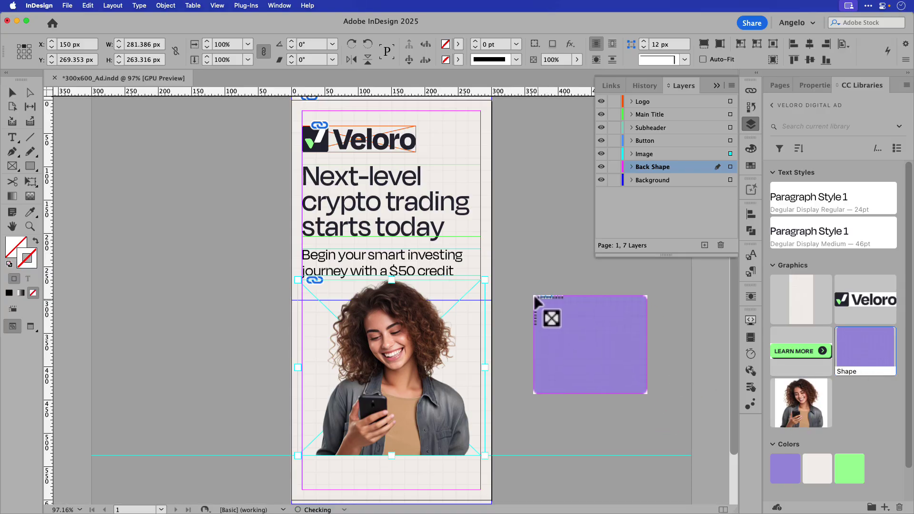
left_click(528, 295)
left_click_drag(649, 348, 415, 339)
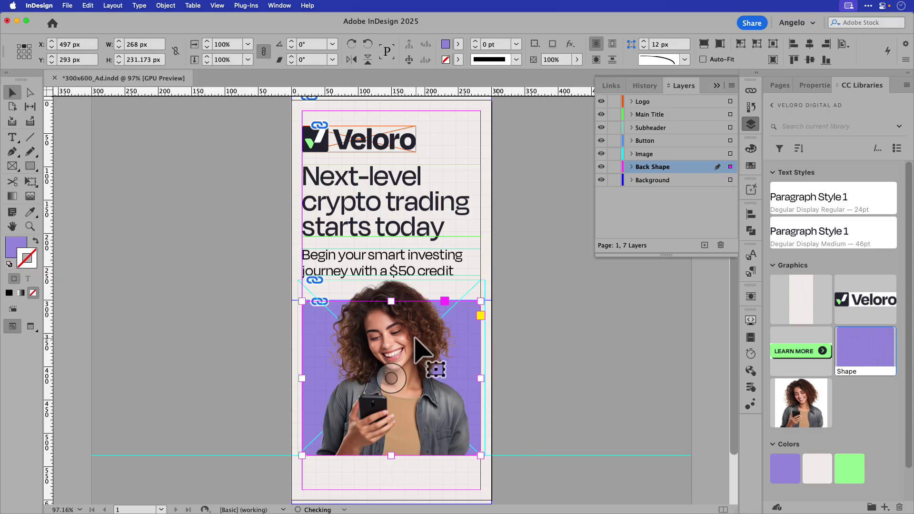
- Place the library's green LEARN MORE button on the Button layer at the bottom of the ad
left_click(563, 346)
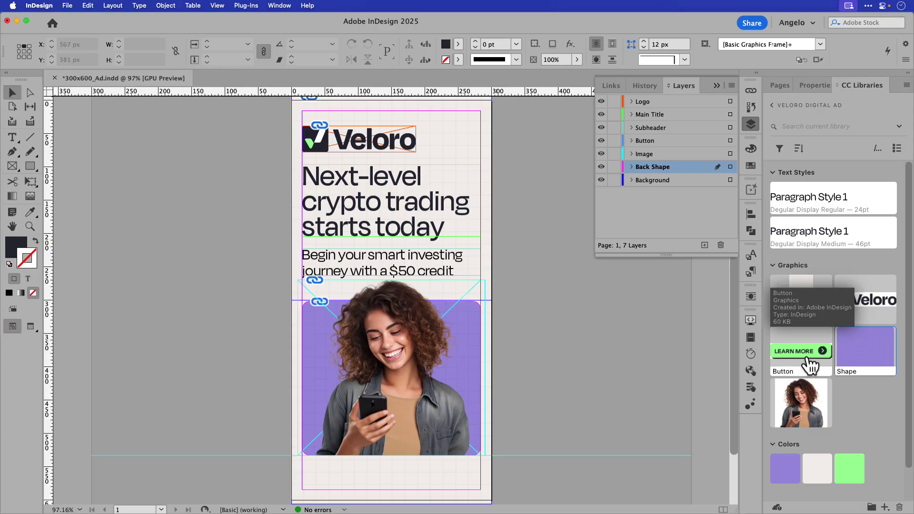
left_click(672, 142)
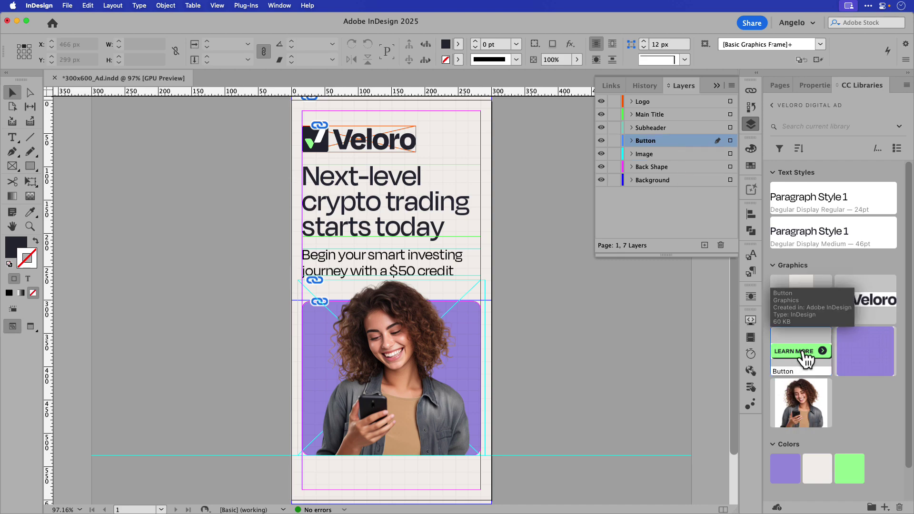
left_click_drag(805, 353, 527, 297)
left_click_drag(608, 317, 407, 470)
left_click(524, 443)
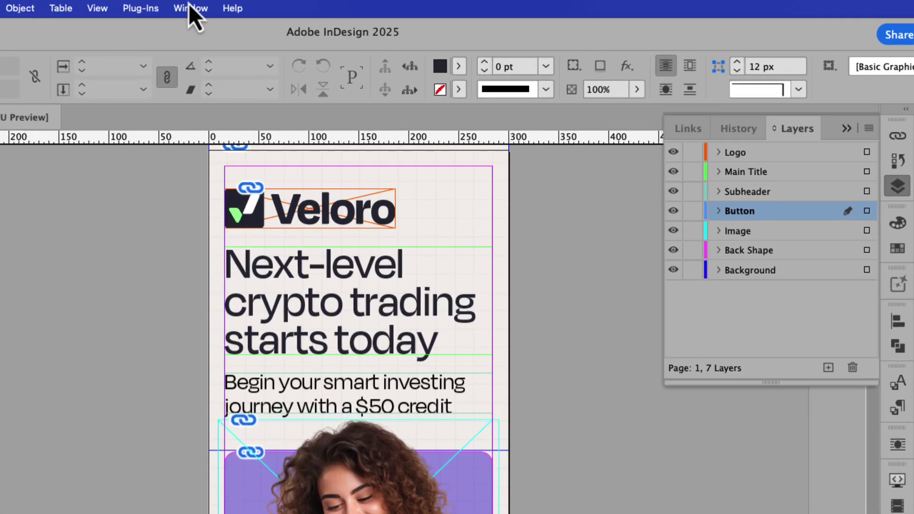
- Show the Scripts panel with Application > Samples > JavaScript expanded
left_click(279, 6)
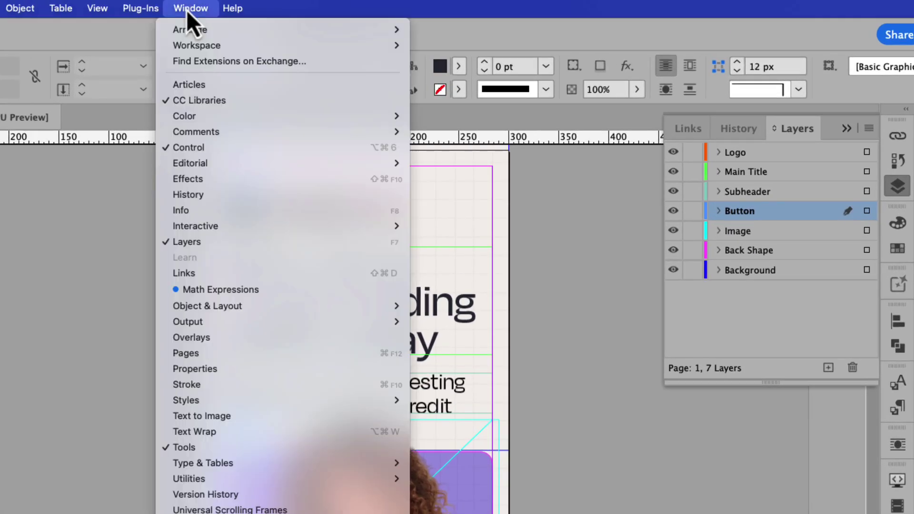
mouse_move(267, 477)
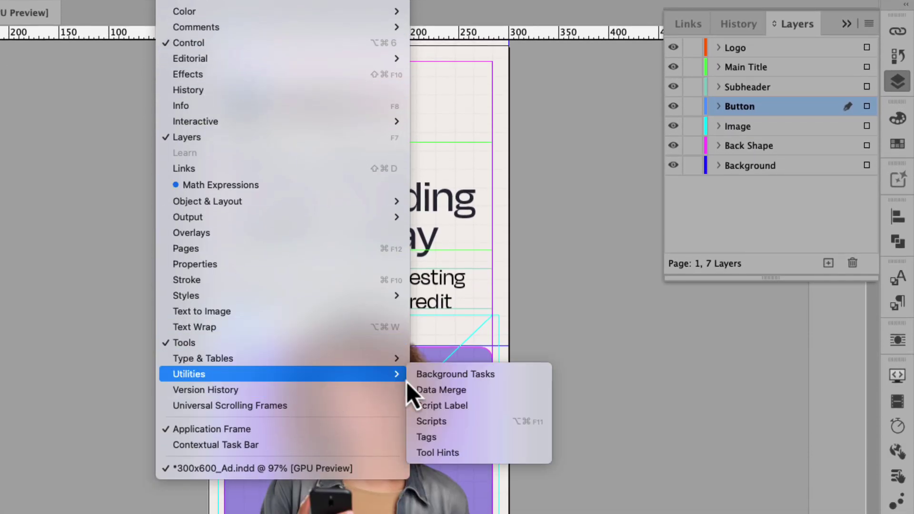
left_click(441, 421)
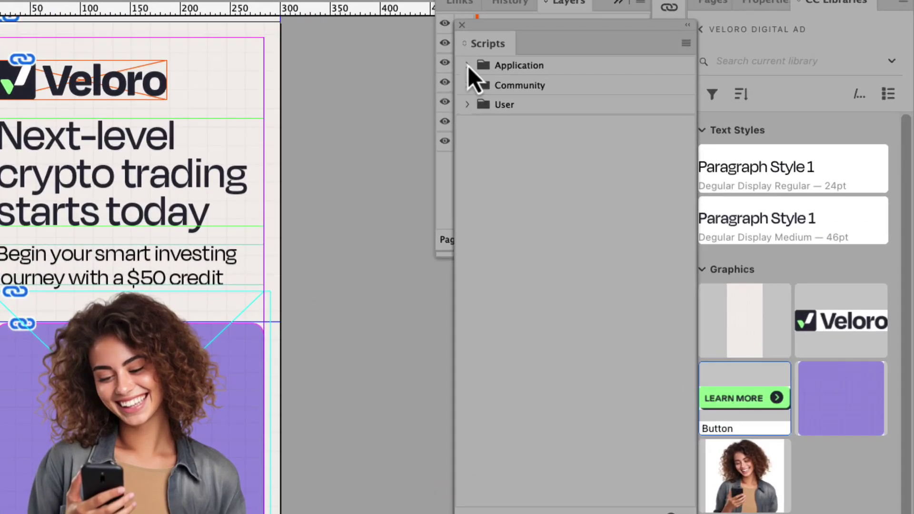
left_click(468, 67)
left_click(471, 108)
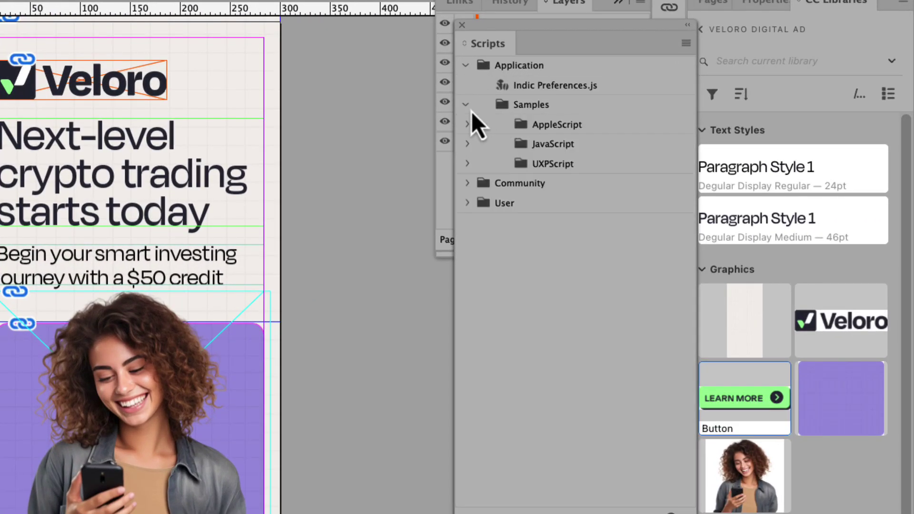
left_click(472, 144)
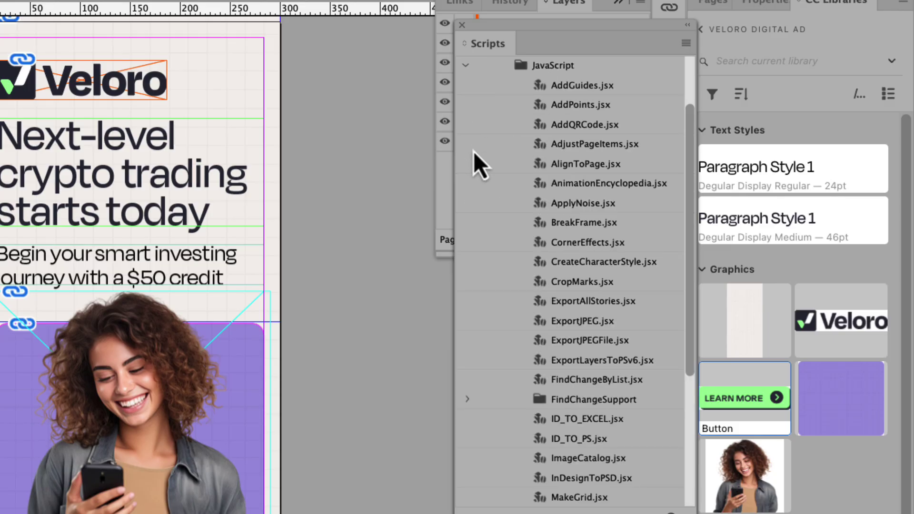
scroll(547, 286, "down", 4)
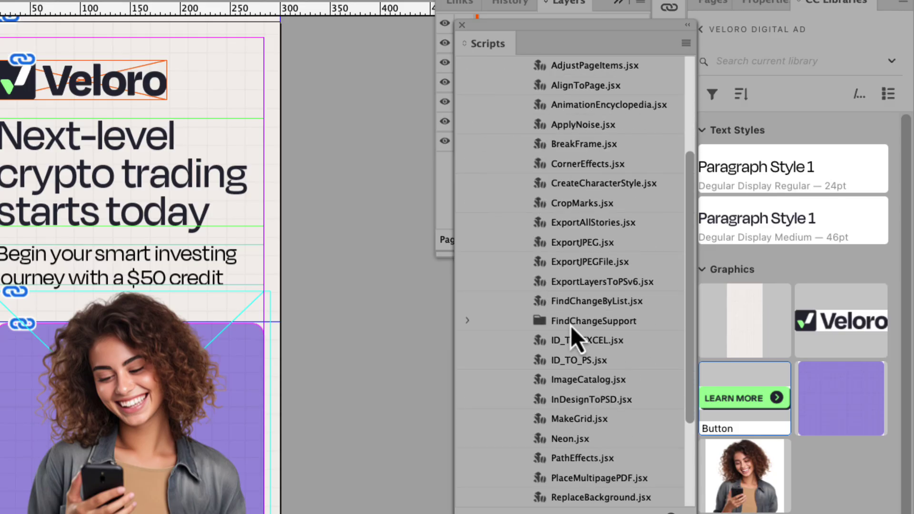
- Run ID_TO_PS.jsx to export the layered TIFF into the HTML Ad Package folder
left_click(521, 364)
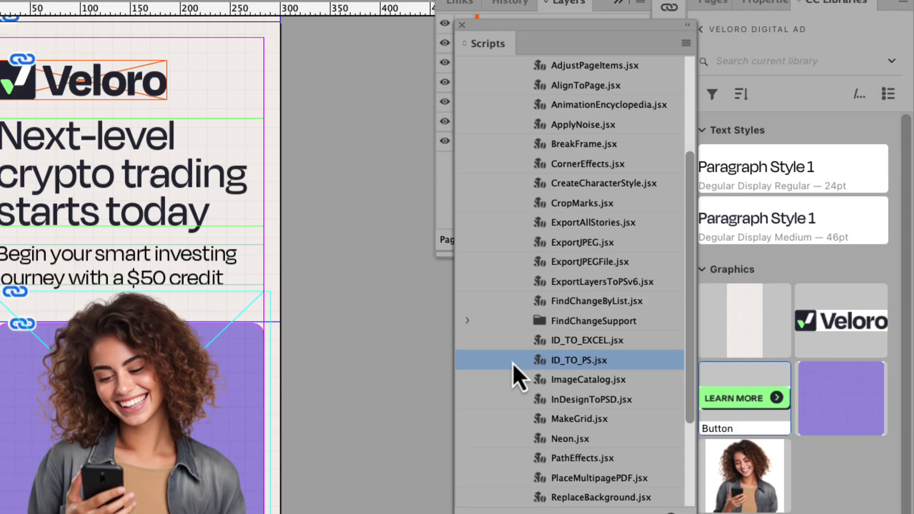
right_click(513, 364)
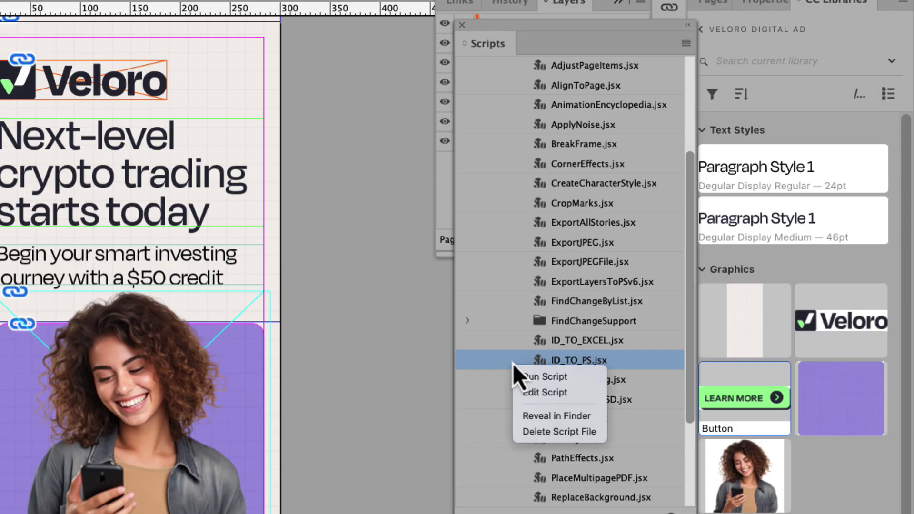
left_click(547, 378)
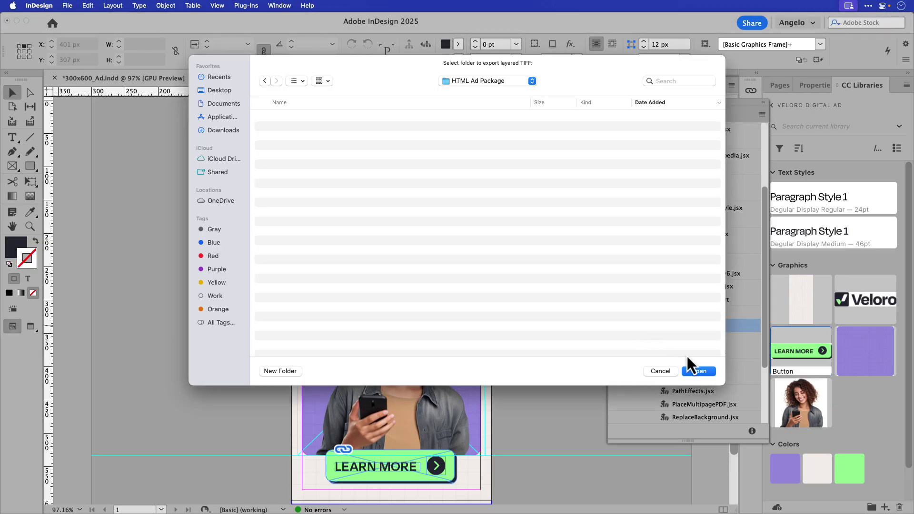
left_click(712, 373)
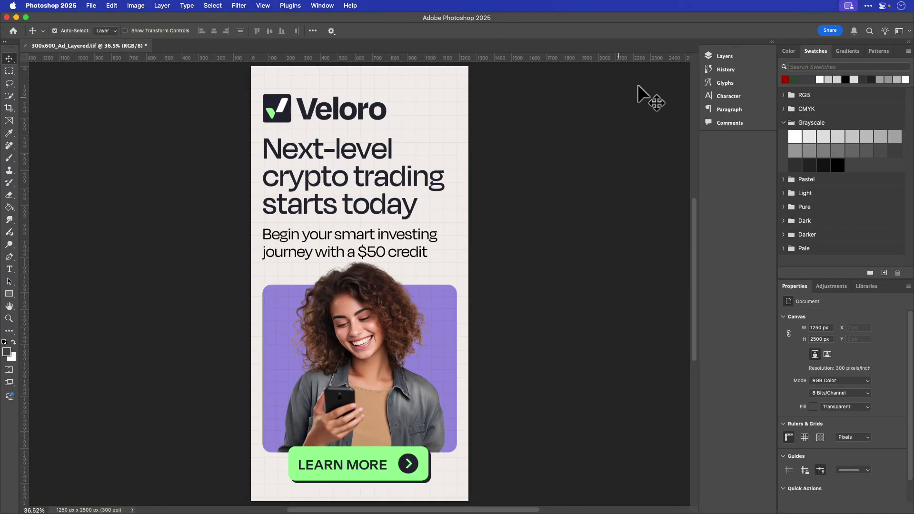
- In the Layers panel, check the Logo, Main Title and Subheader layers by hiding and reshowing each
left_click(719, 57)
left_click(648, 114)
left_click(571, 129)
left_click(547, 117)
left_click(540, 113)
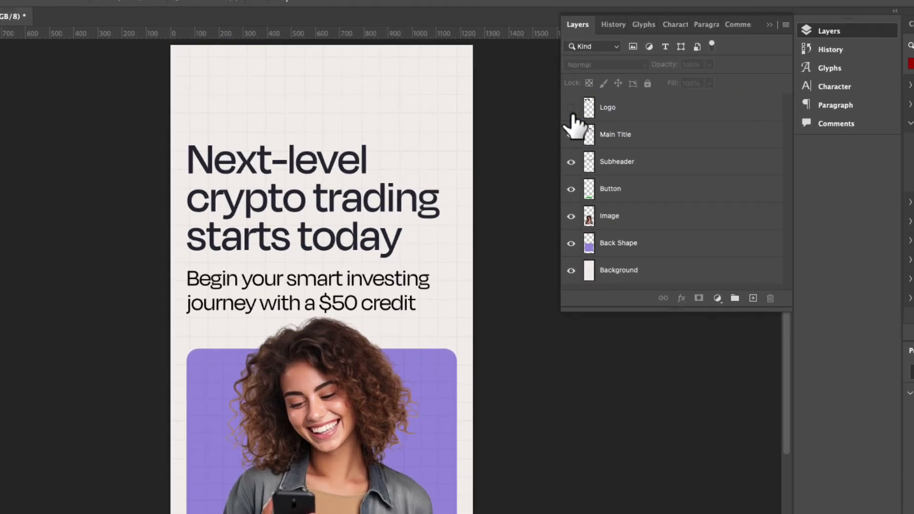
left_click(571, 108)
left_click(586, 134)
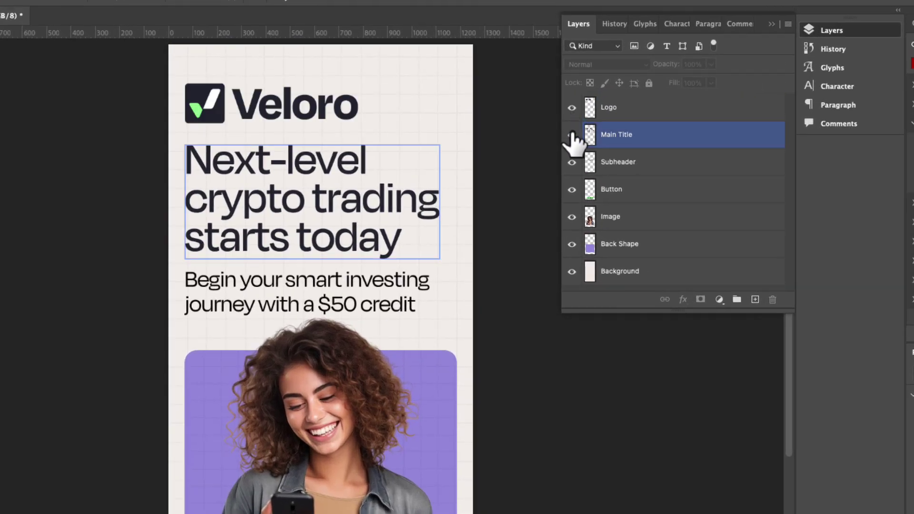
left_click(571, 134)
left_click(572, 134)
left_click(573, 161)
left_click(572, 162)
left_click(572, 162)
- Check the Button, Image, Back Shape and Background layers the same way, leaving all visible
left_click(573, 189)
left_click(572, 189)
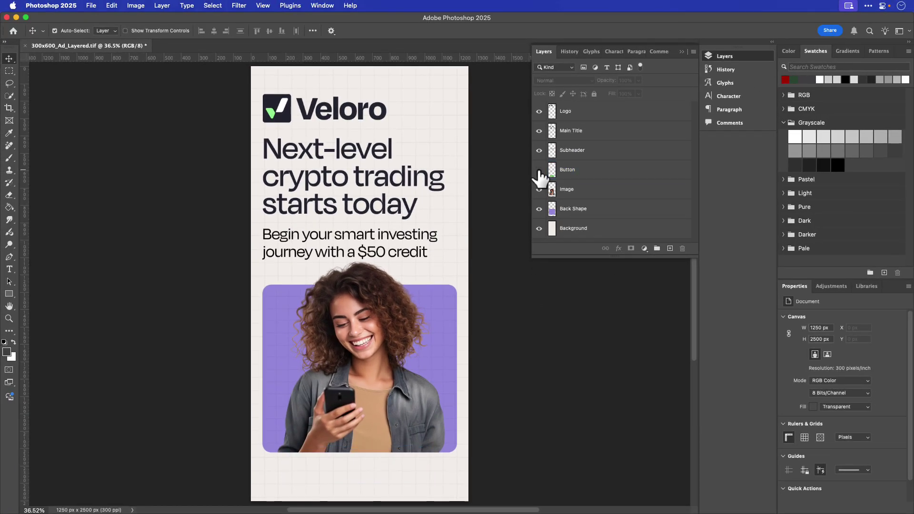
left_click(539, 170)
left_click(552, 189)
left_click(539, 189)
left_click(540, 189)
left_click(552, 209)
left_click(539, 209)
left_click(539, 209)
left_click(552, 228)
left_click(539, 229)
left_click(539, 228)
left_click(633, 191)
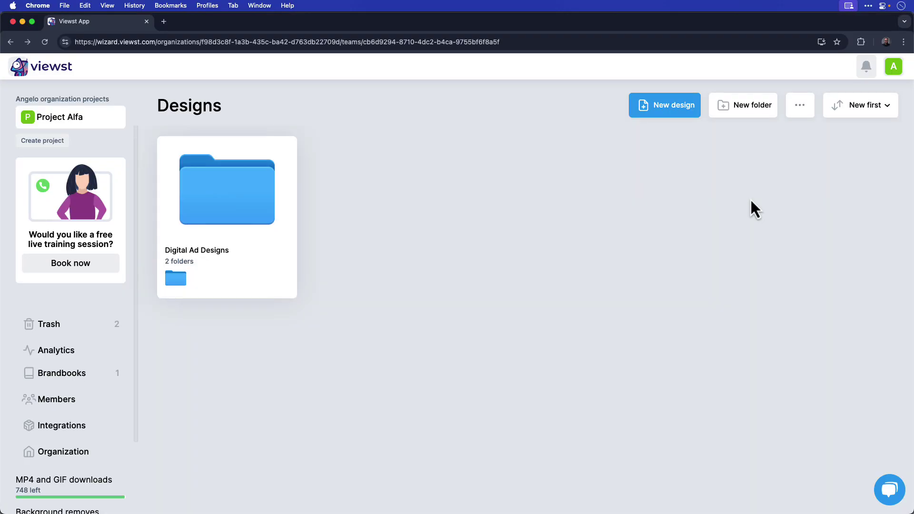
- Upload 300x600_Ad_Layered.tif from the HTML Ad Package folder as a new Viewst design
left_click(799, 113)
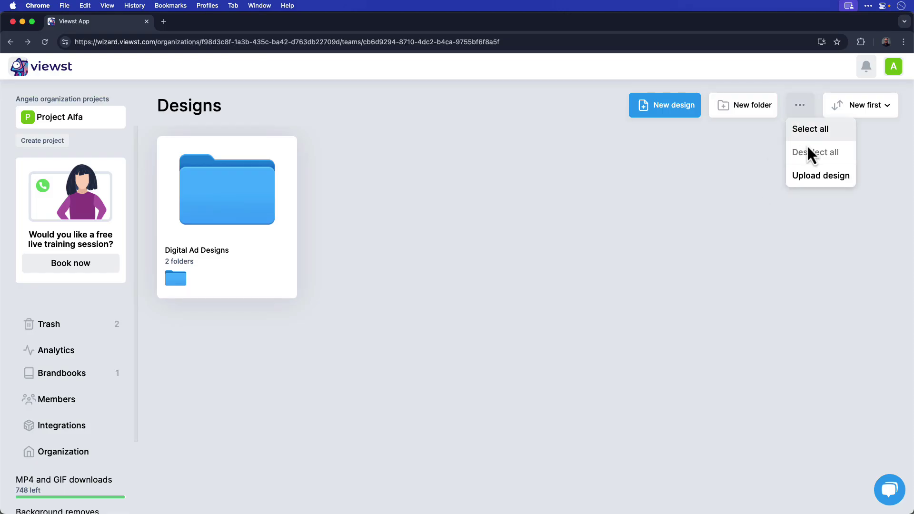
left_click(839, 178)
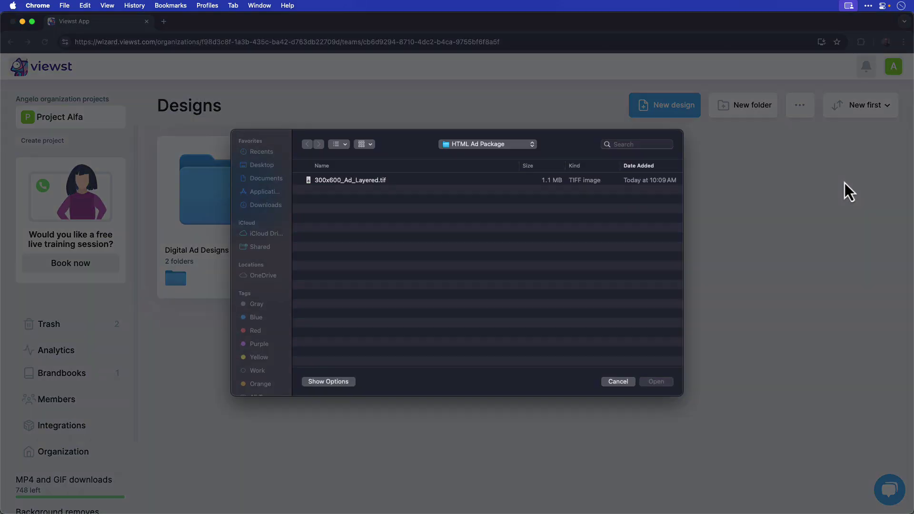
left_click(367, 193)
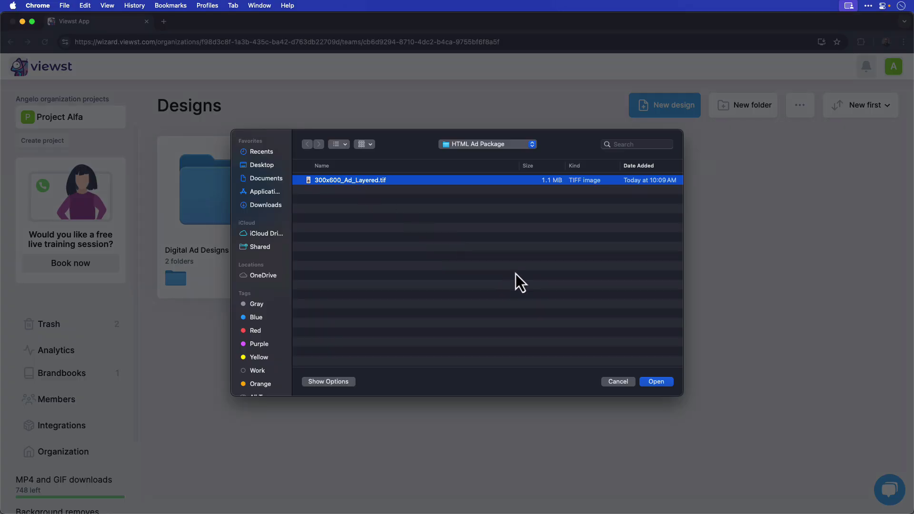
left_click(670, 385)
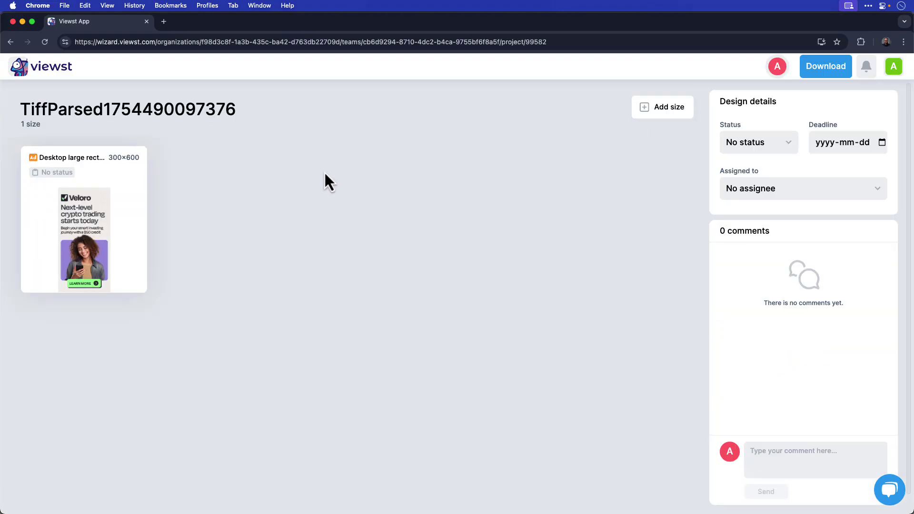
left_click(233, 110)
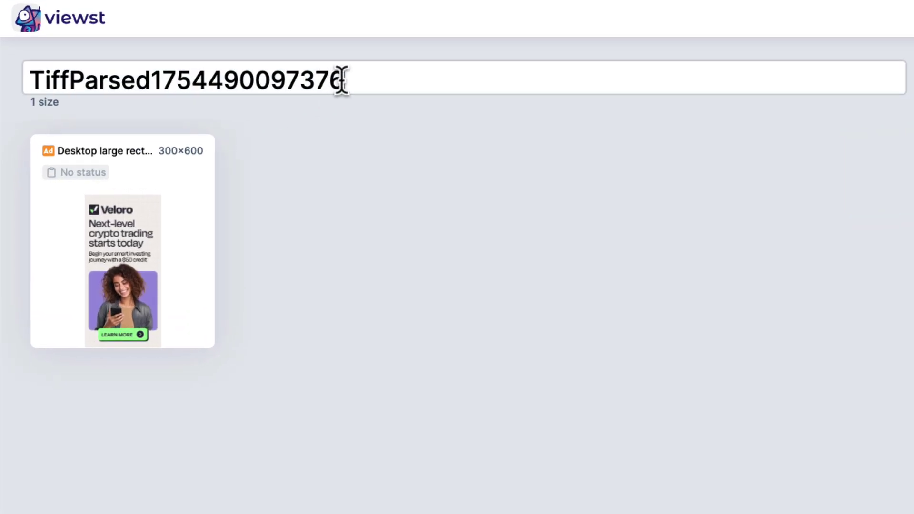
left_click_drag(342, 80, 28, 67)
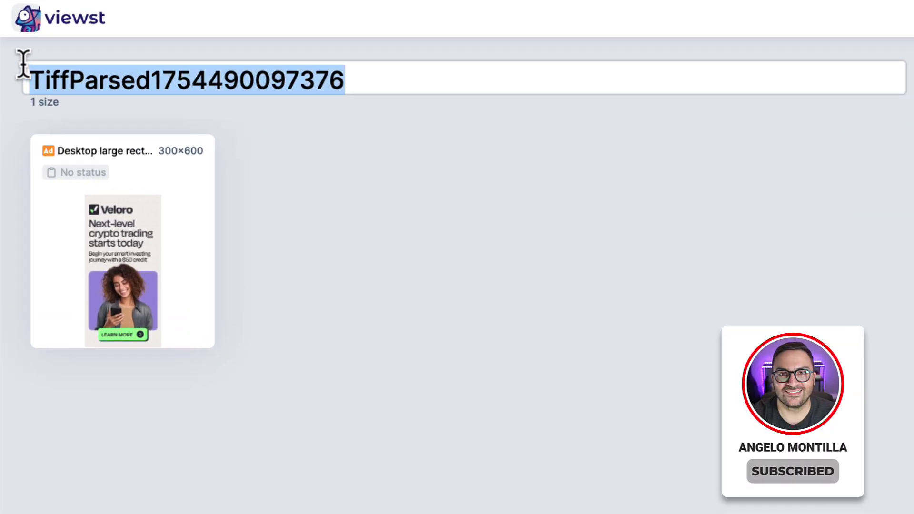
type("Veloro A")
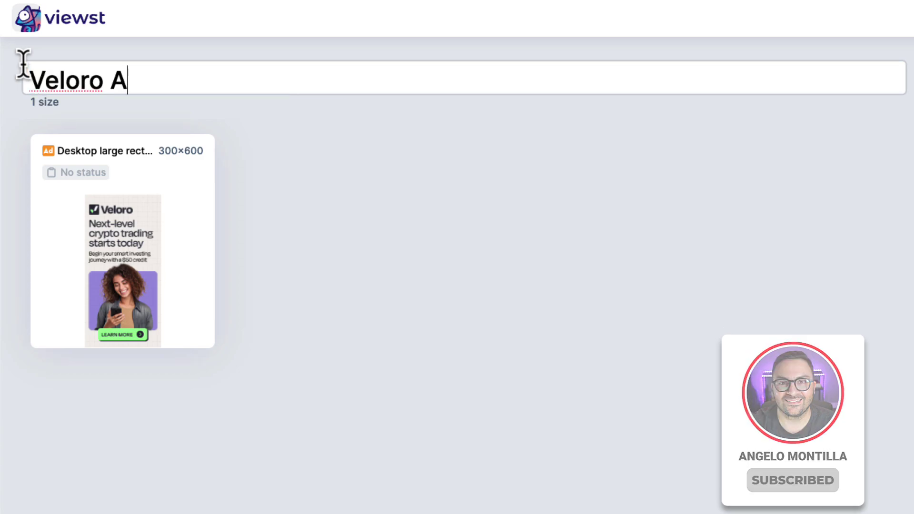
type("d 300")
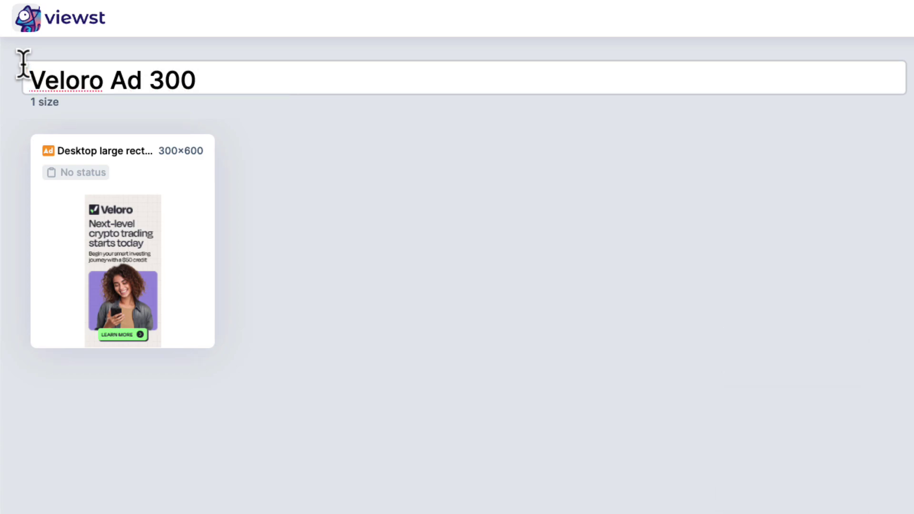
type("x600")
key("Escape")
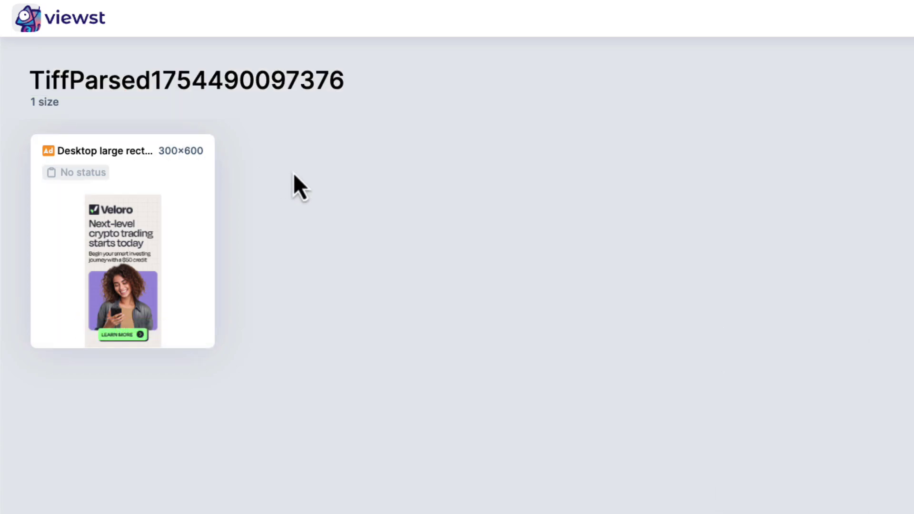
- Open the 300×600 Desktop large rectangle size in the Viewst editor
mouse_move(196, 334)
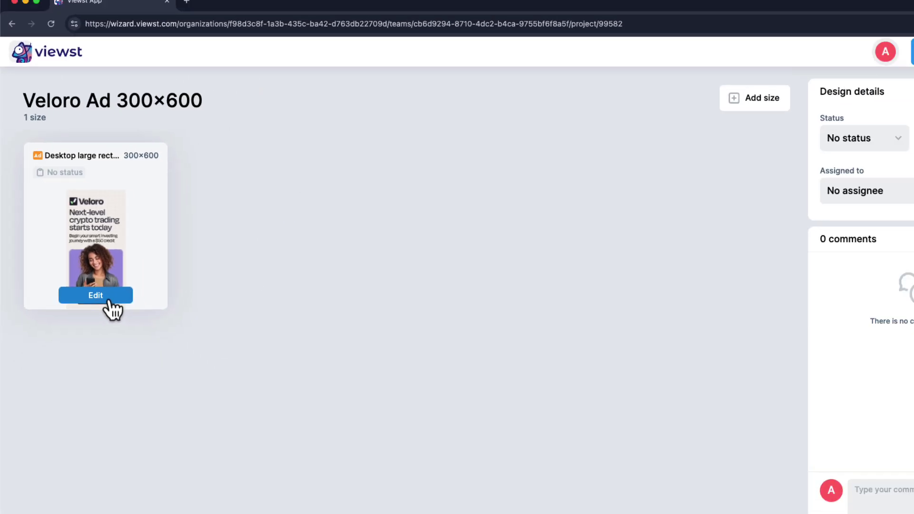
left_click(108, 301)
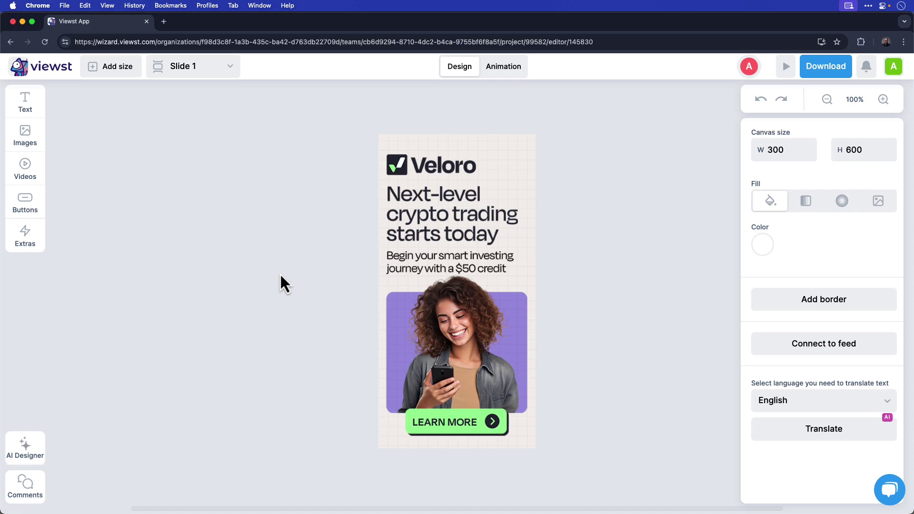
- In Animation mode, give the 'Next-level crypto trading starts today' headline a Slide in right animation
left_click(506, 69)
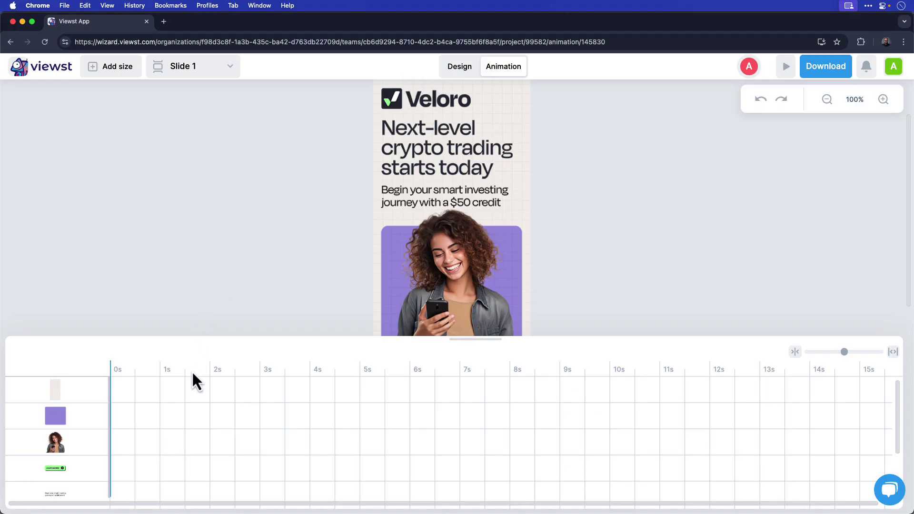
scroll(174, 445, "down", 3)
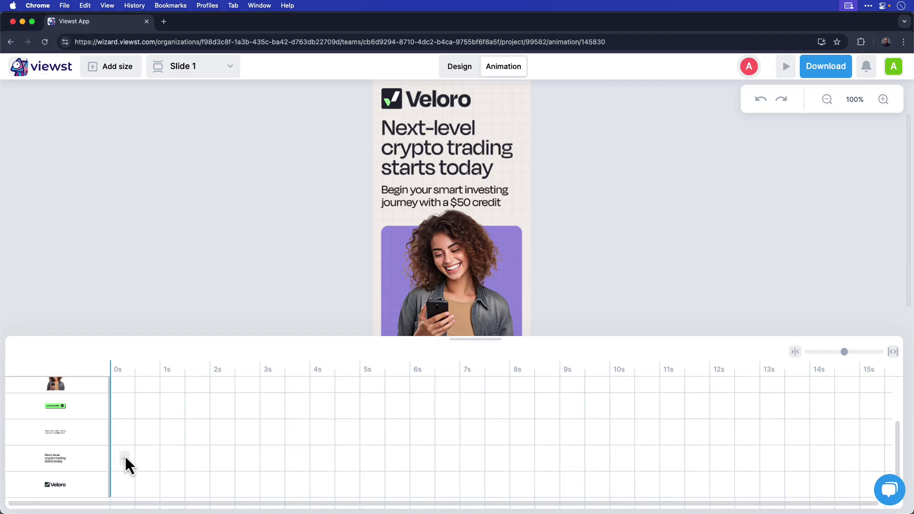
left_click(122, 456)
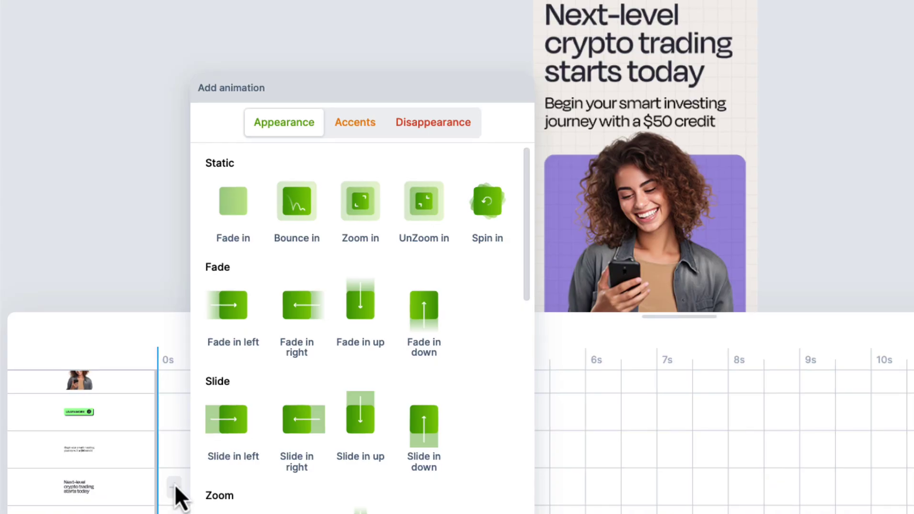
left_click(303, 434)
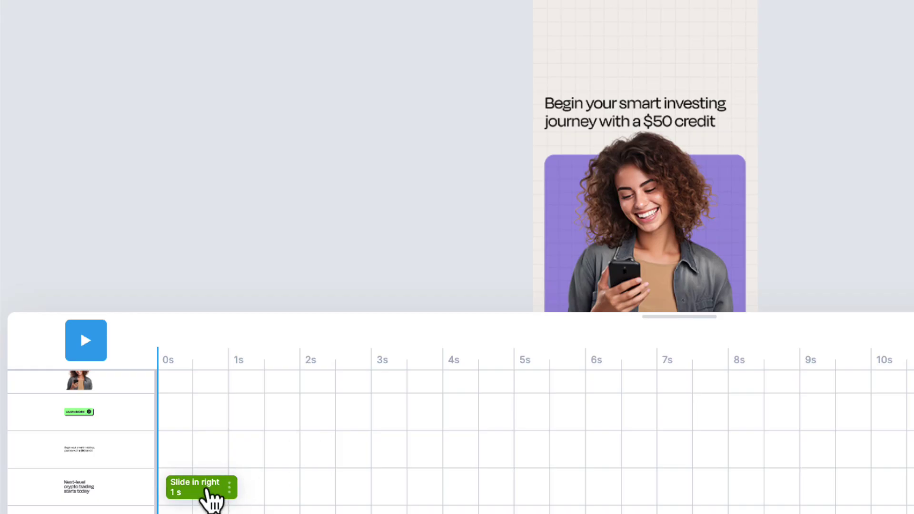
- Move the headline's Slide in right clip to start at 0 ms with 1000 ms duration
left_click_drag(208, 490, 194, 490)
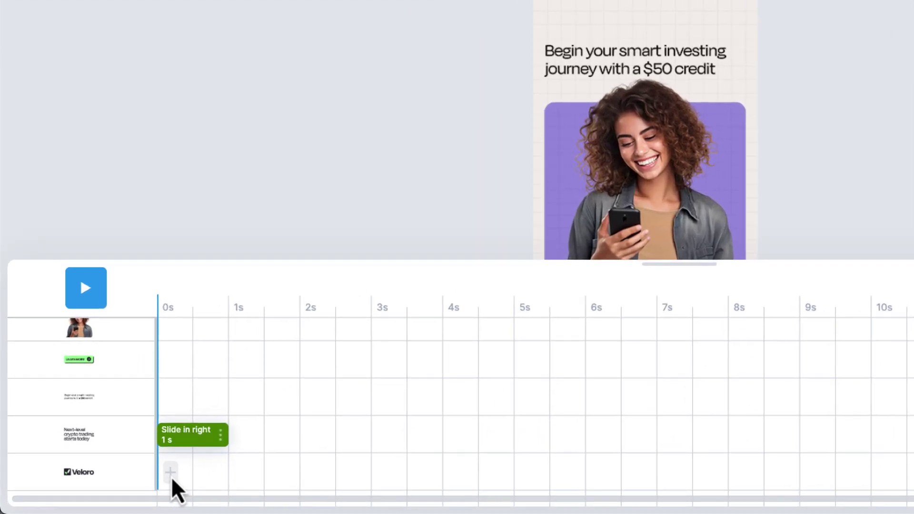
- Give the Veloro logo a 1 s Slide in left animation starting at 0s
left_click(120, 486)
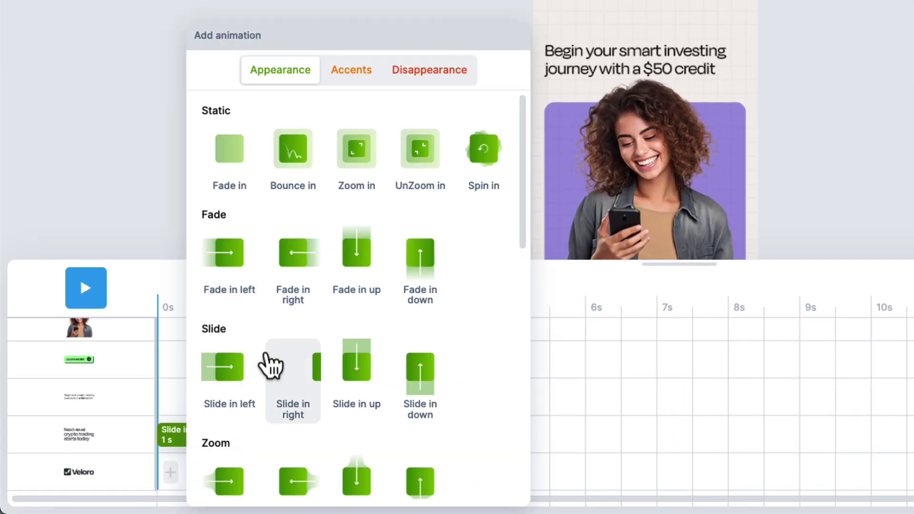
left_click(230, 378)
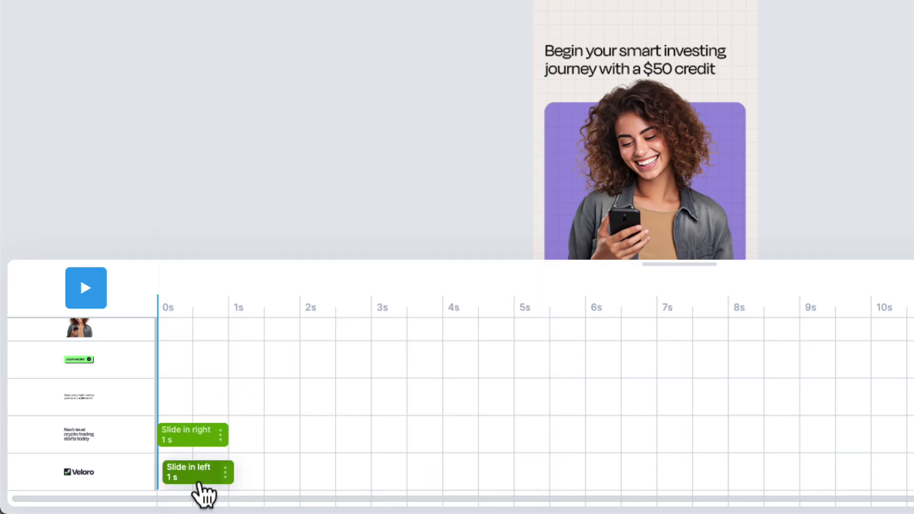
left_click_drag(199, 486, 195, 486)
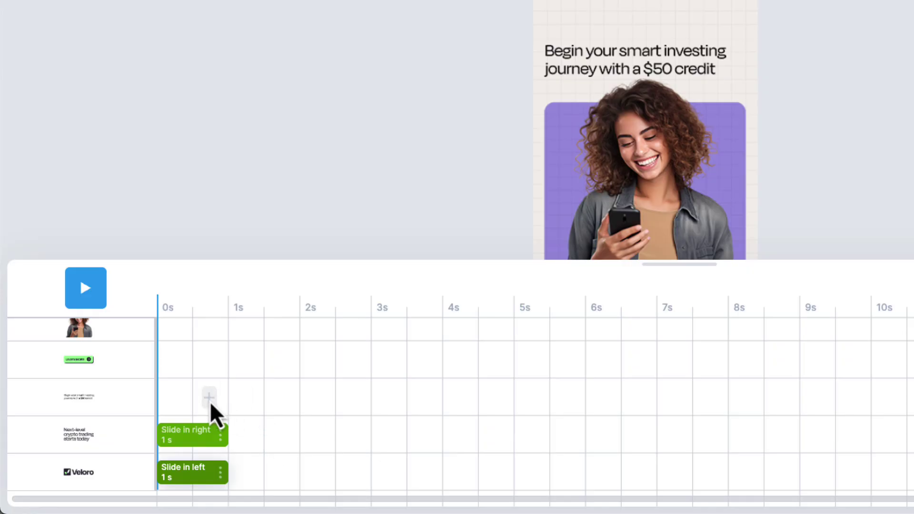
- Give the subheader line a 1000 ms Flip vertical entrance starting at 750 ms
left_click(209, 397)
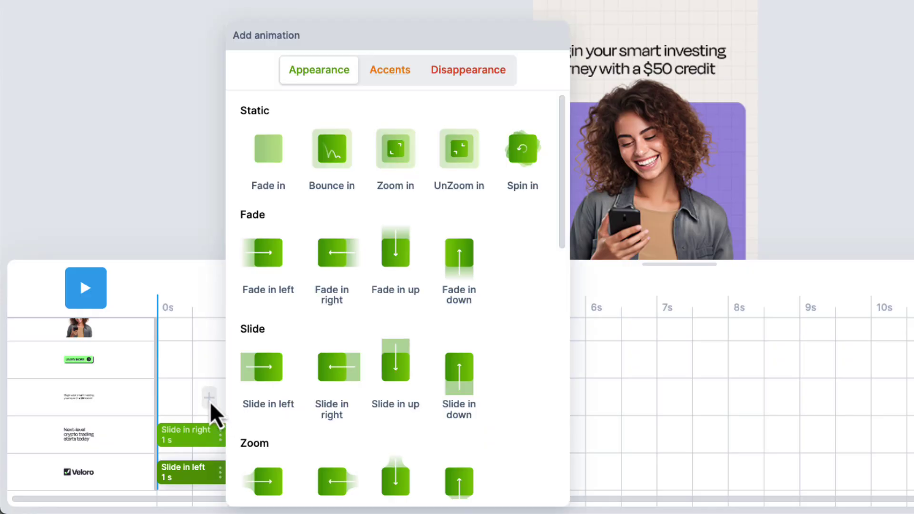
scroll(401, 338, "down", 3)
scroll(401, 338, "down", 6)
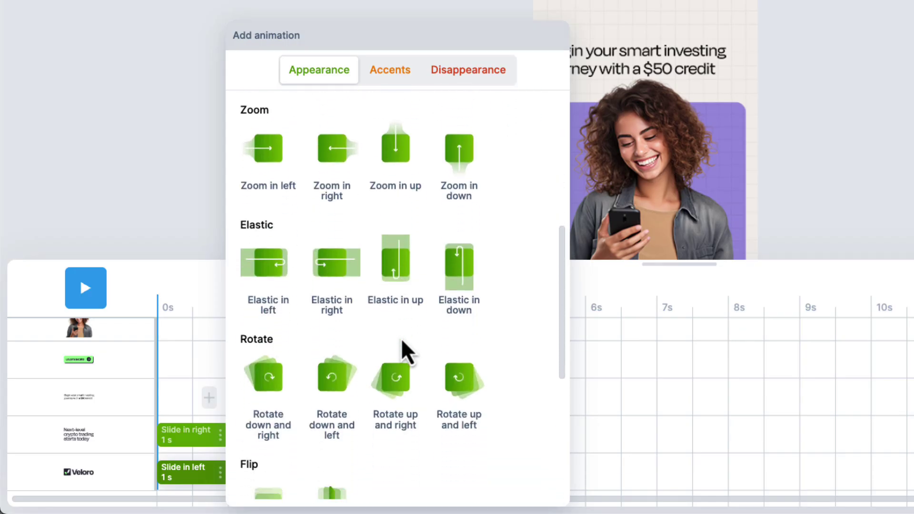
scroll(401, 338, "down", 1)
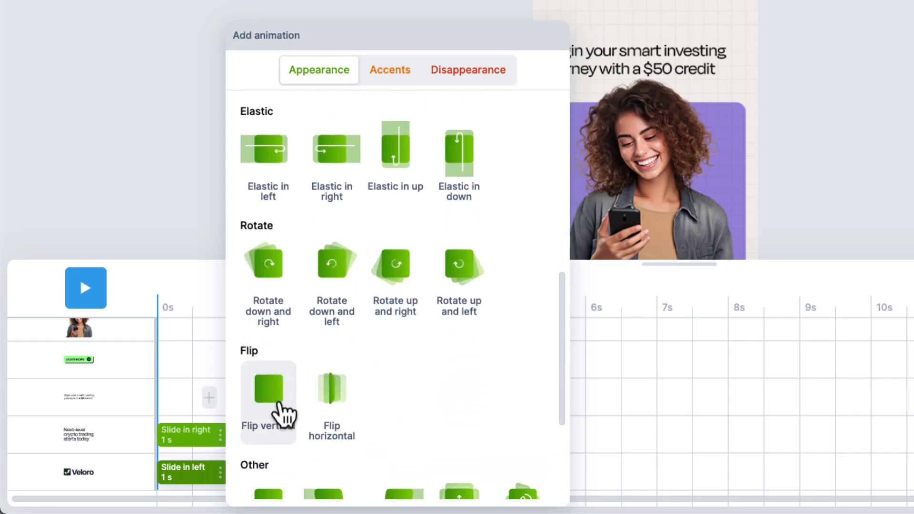
left_click(277, 426)
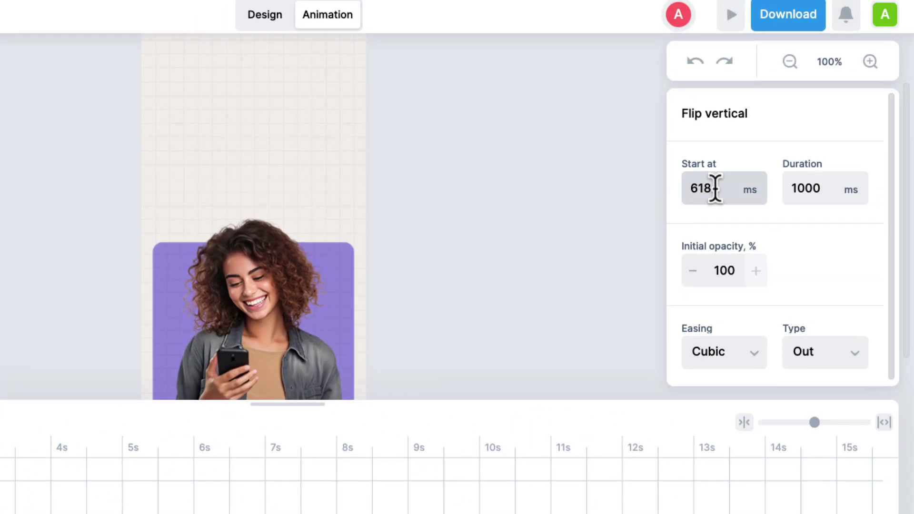
left_click_drag(717, 188, 690, 188)
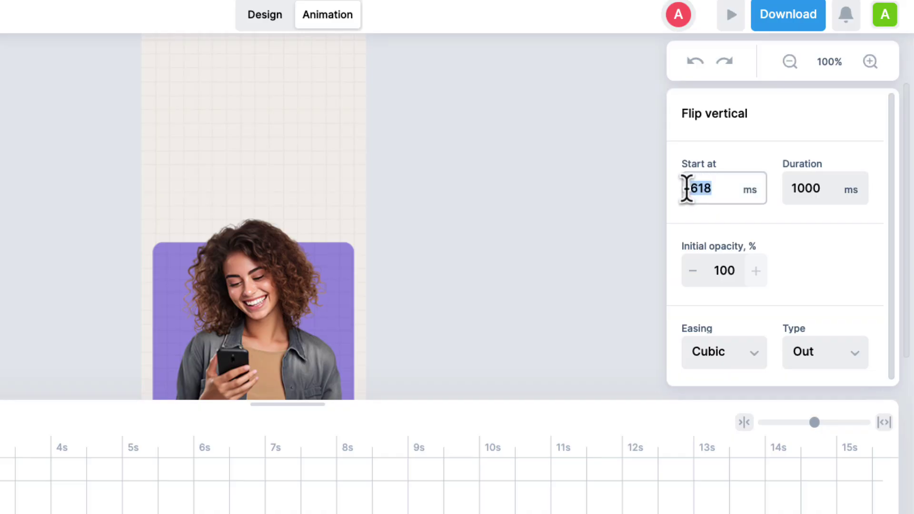
type("750")
key("Tab")
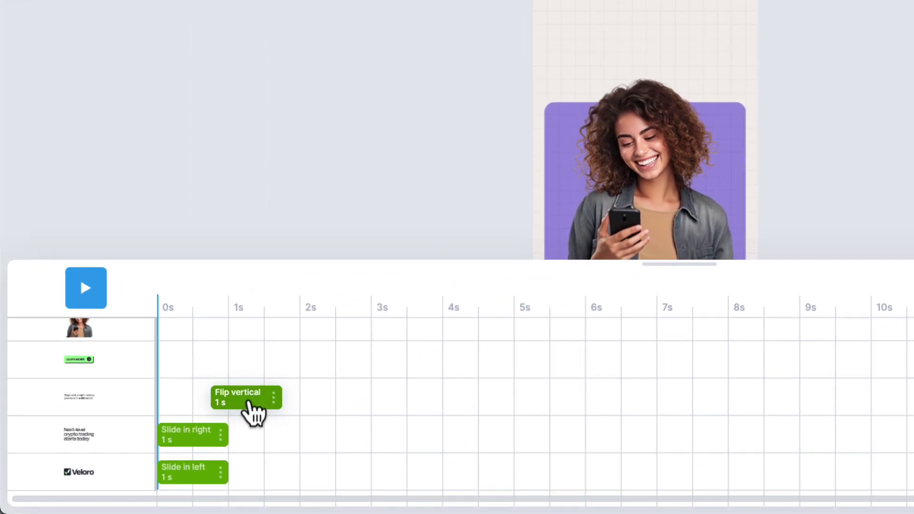
scroll(249, 402, "up", 2)
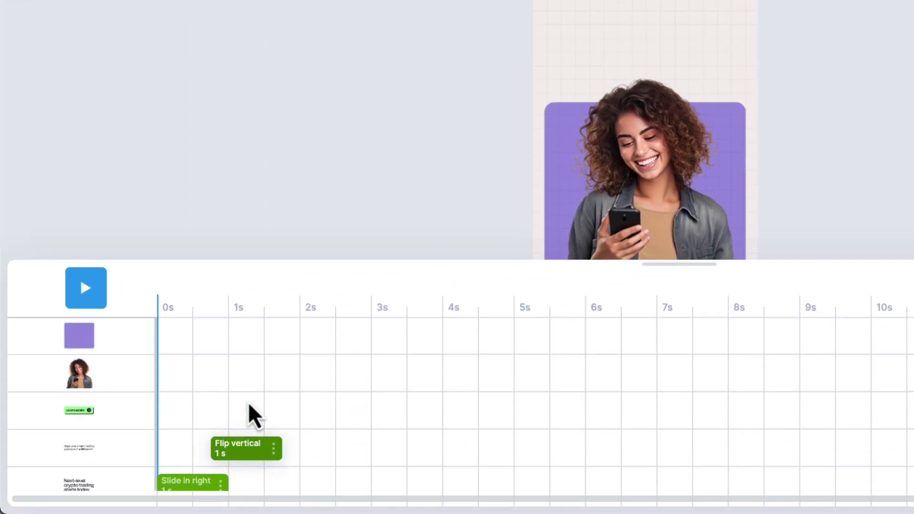
- Give the woman's photo a 1000 ms Fade in entrance starting at 250 ms
left_click(212, 380)
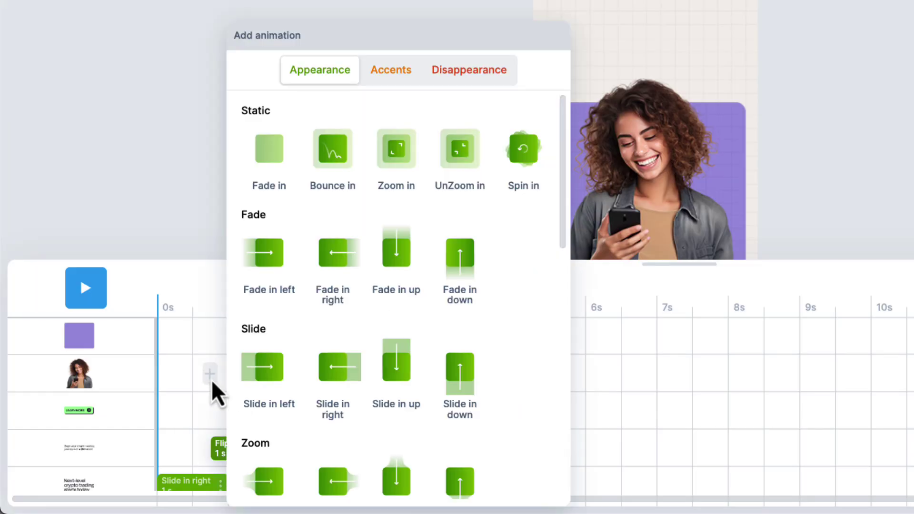
left_click(276, 157)
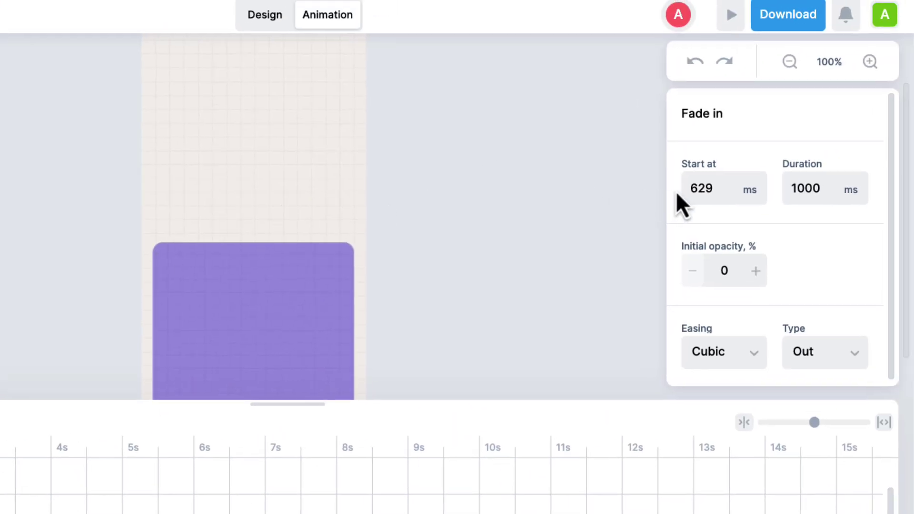
left_click(698, 188)
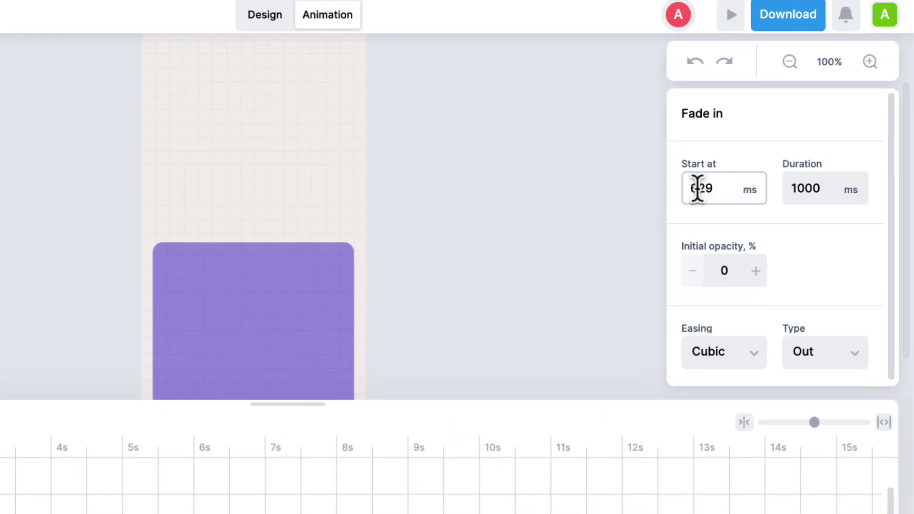
key("ctrl+a")
key("BackSpace")
type("250")
key("Tab")
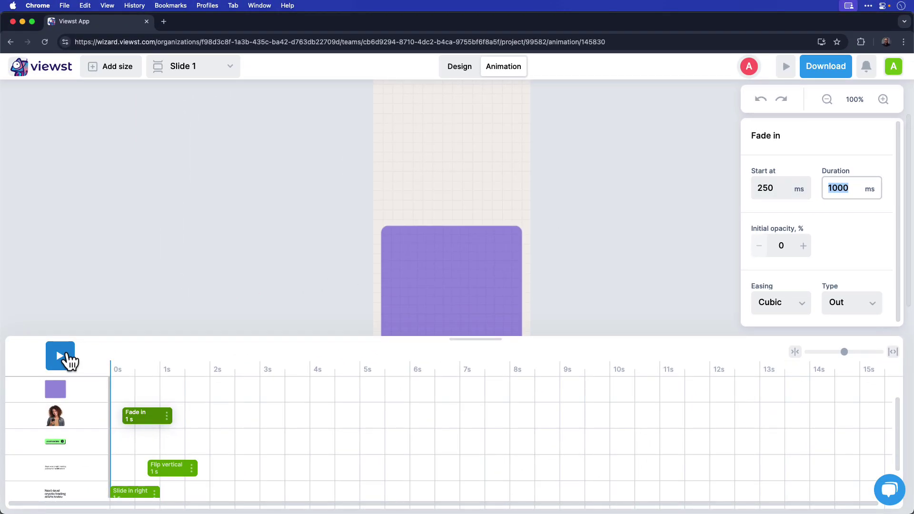
left_click(67, 356)
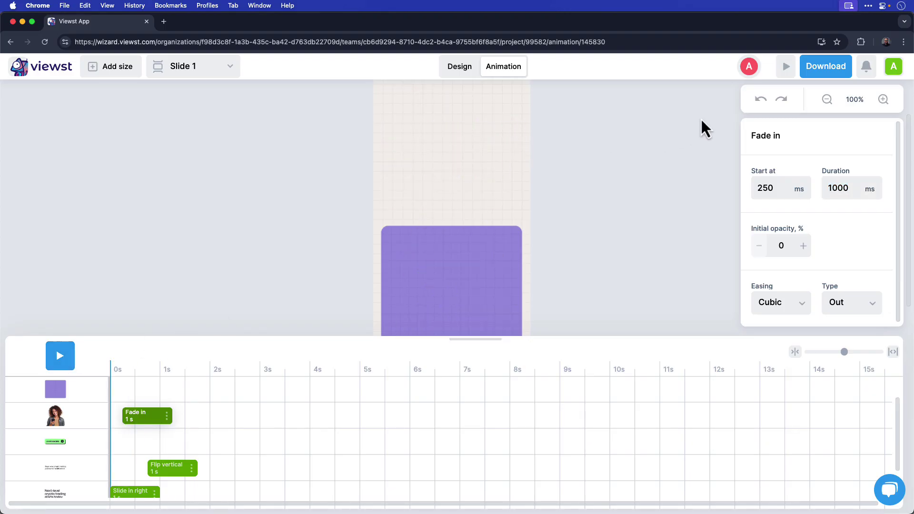
left_click(827, 100)
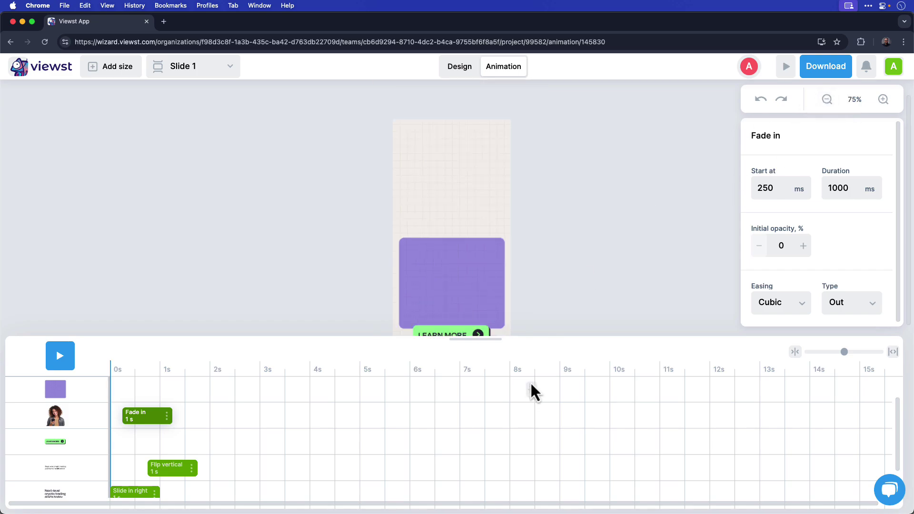
left_click_drag(538, 337, 537, 356)
scroll(253, 436, "down", 2)
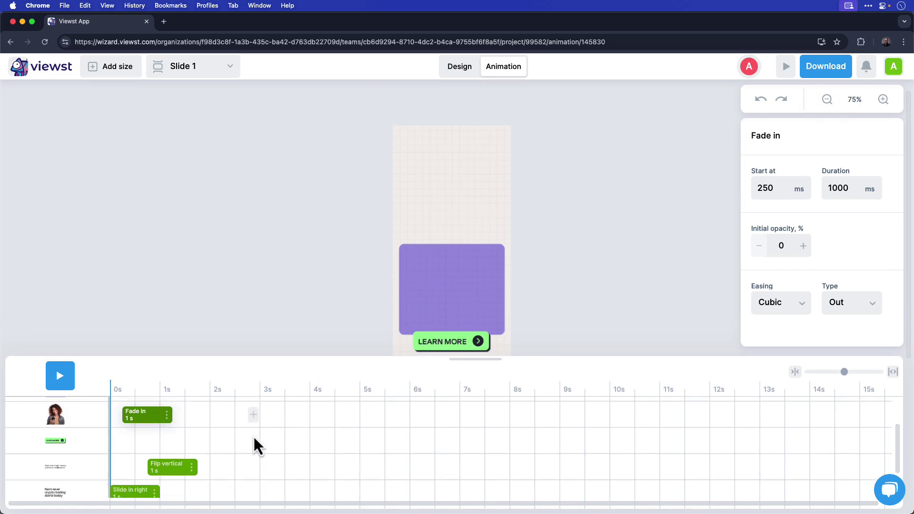
scroll(259, 433, "up", 1)
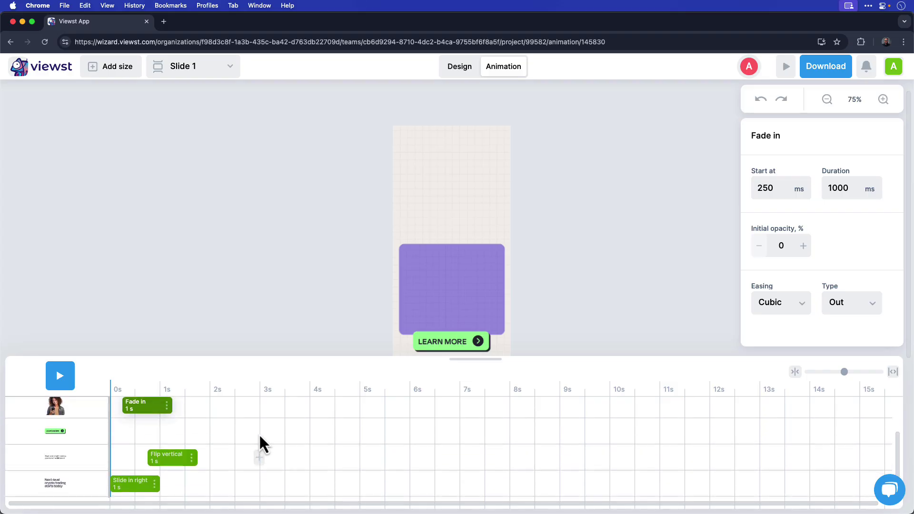
- Add a Pulse accent to the LEARN MORE button, starting at 1700 ms
left_click(193, 439)
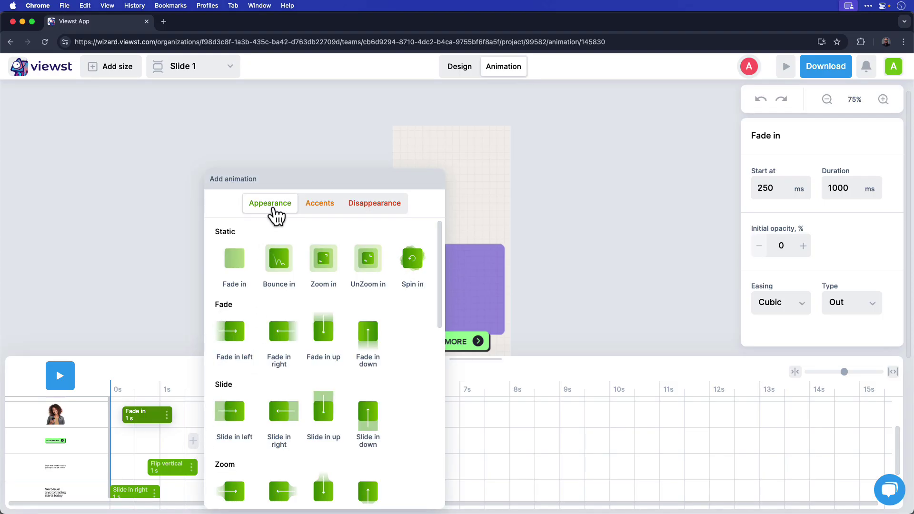
left_click(320, 210)
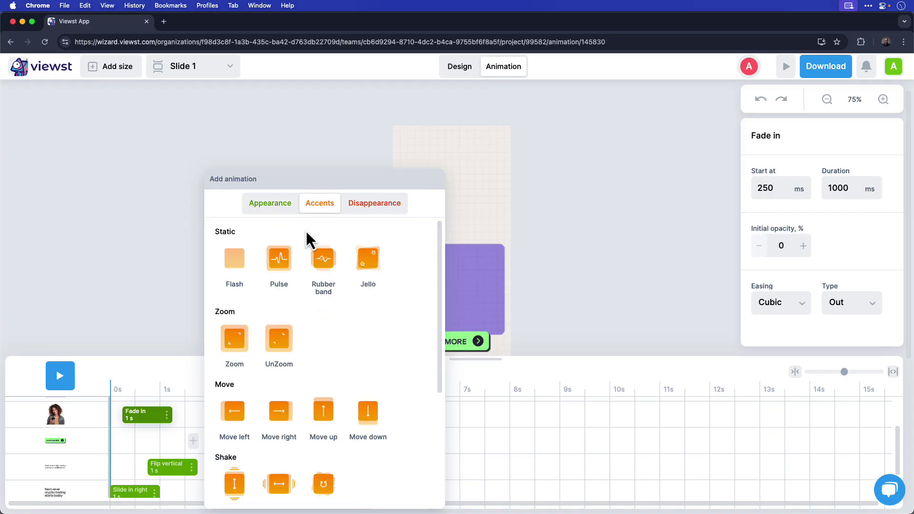
left_click(291, 268)
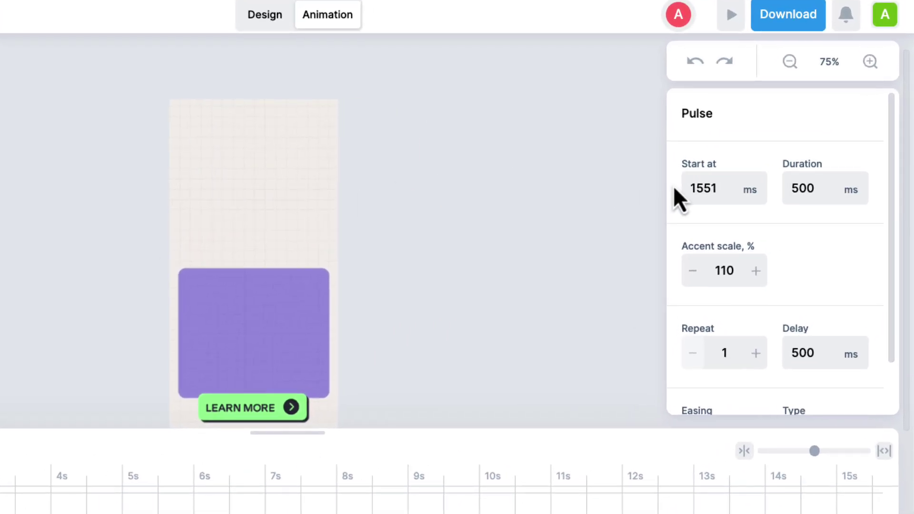
left_click(767, 188)
double_click(704, 188)
type("1700")
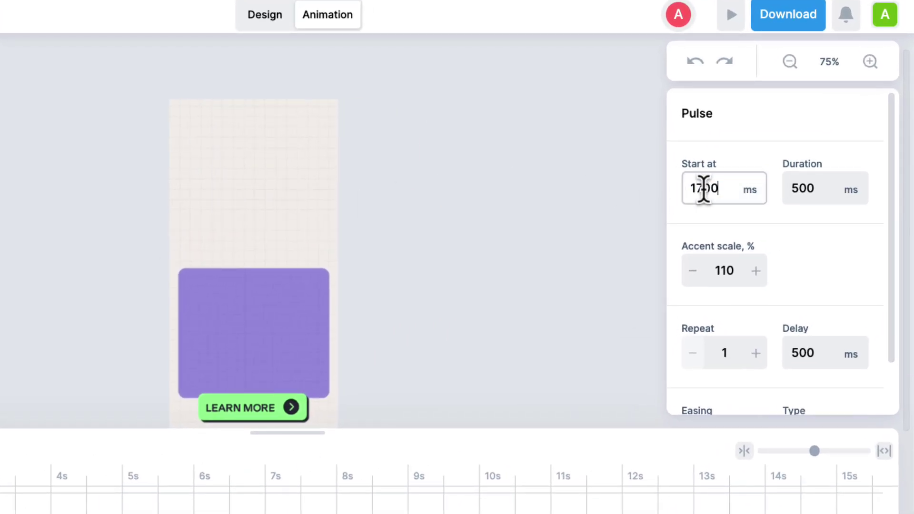
key("Tab")
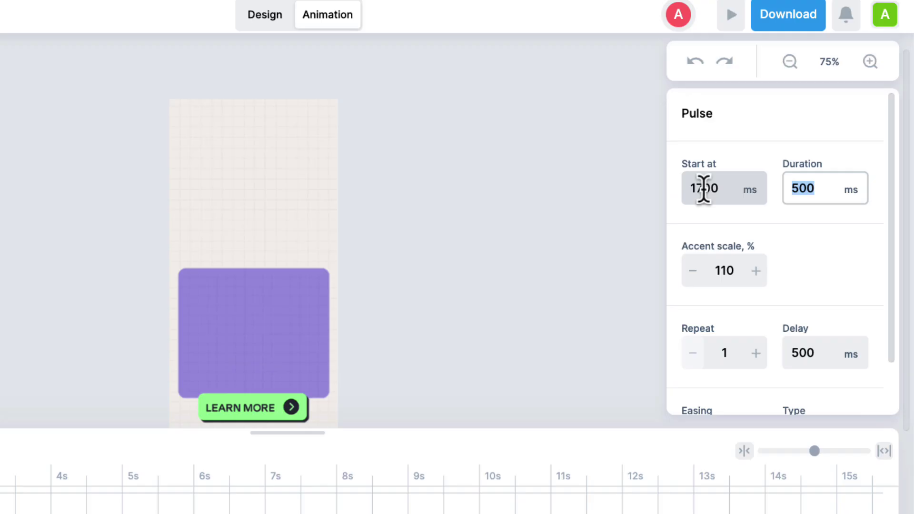
- Set the pulse's accent scale to 105 and its repeat count to 9
double_click(723, 269)
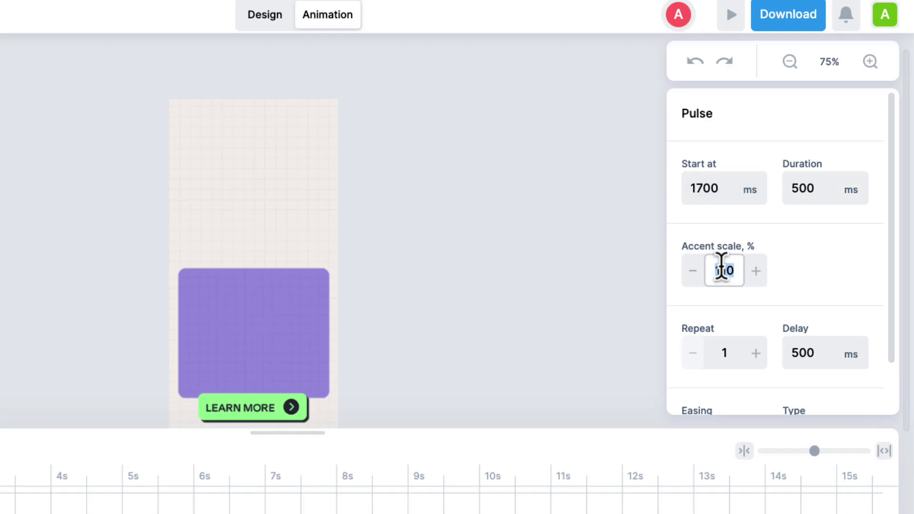
type("105")
key("Return")
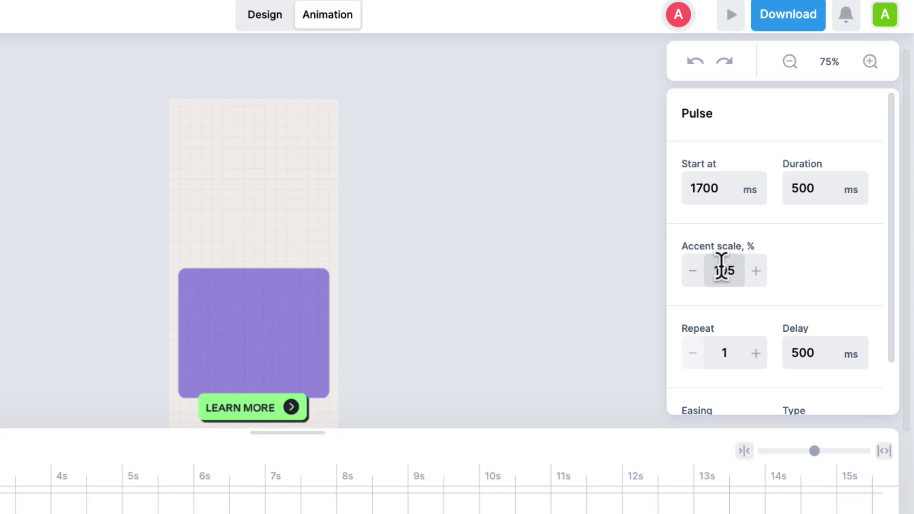
left_click(758, 353)
left_click(759, 353)
left_click(758, 353)
left_click(759, 353)
left_click(758, 352)
left_click(758, 353)
left_click(759, 353)
left_click(759, 353)
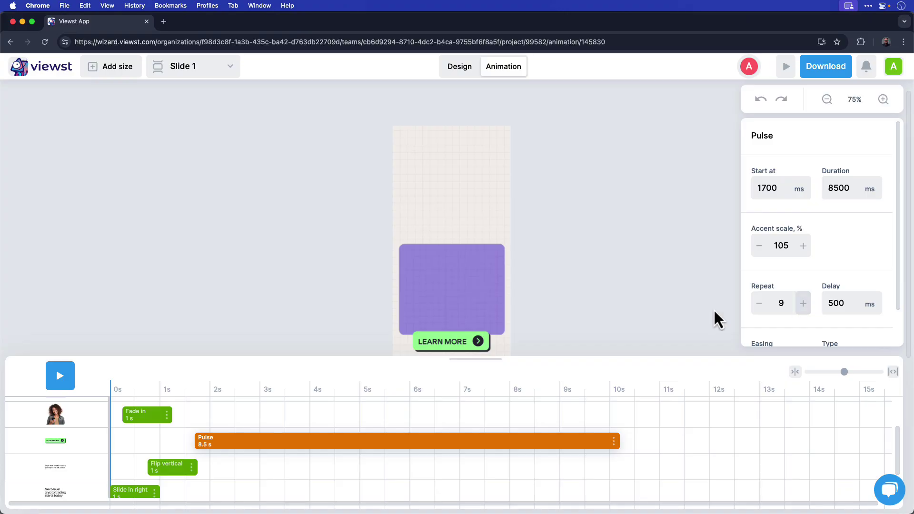
- Play the timeline to preview the finished ad animation
left_click(61, 377)
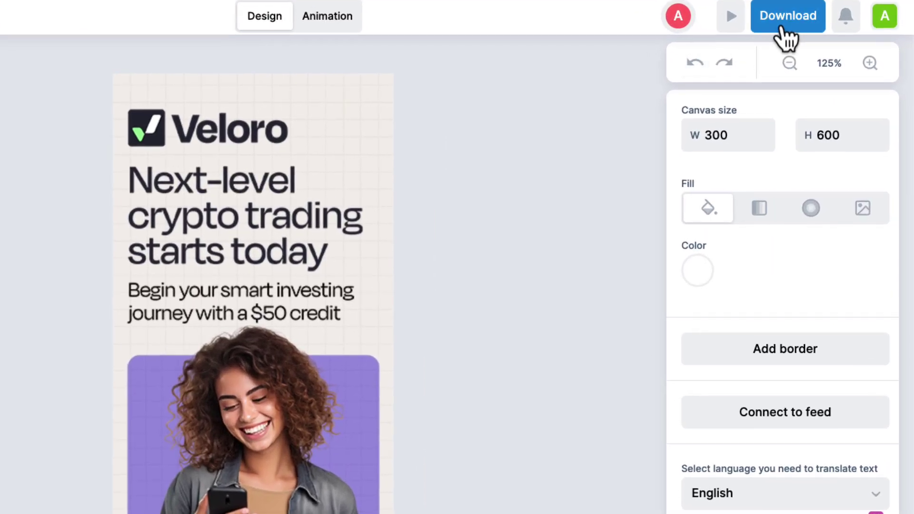
- Choose the HTML > Google Ads export and paste the montilladesign.com URL as the click URL
left_click(782, 27)
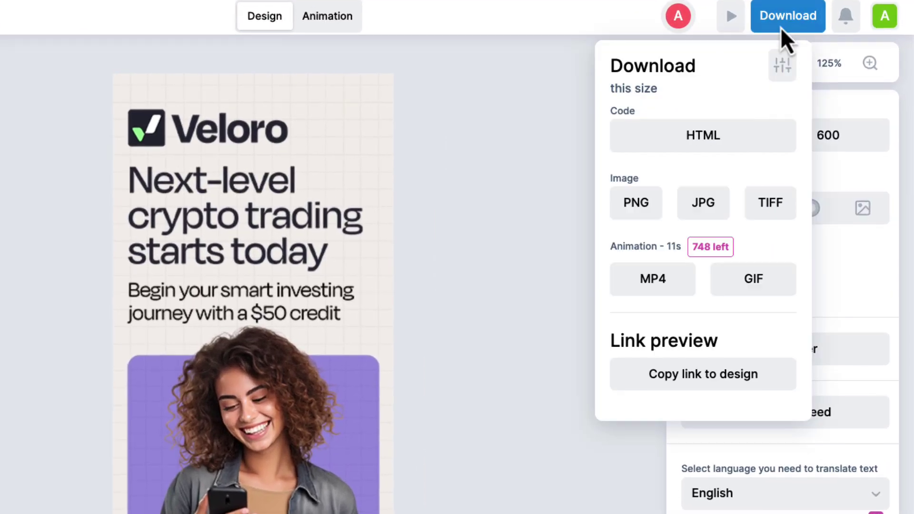
left_click(742, 137)
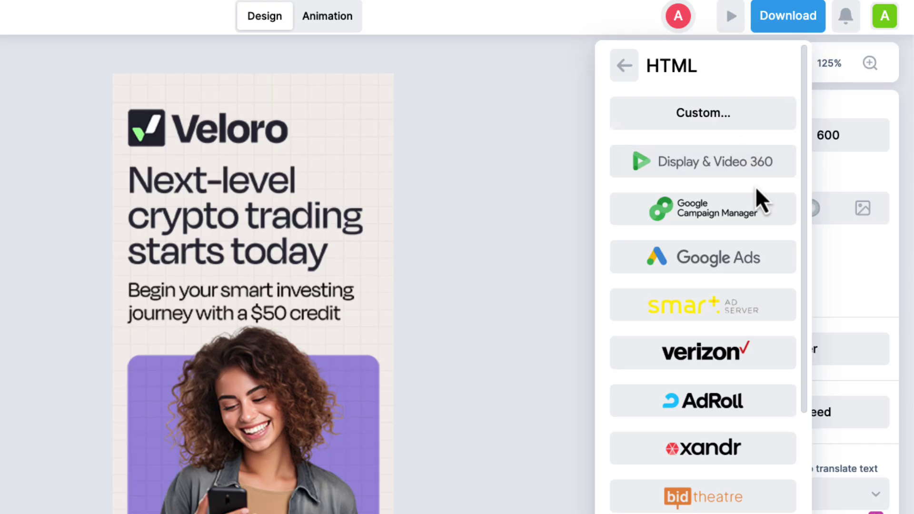
left_click(766, 260)
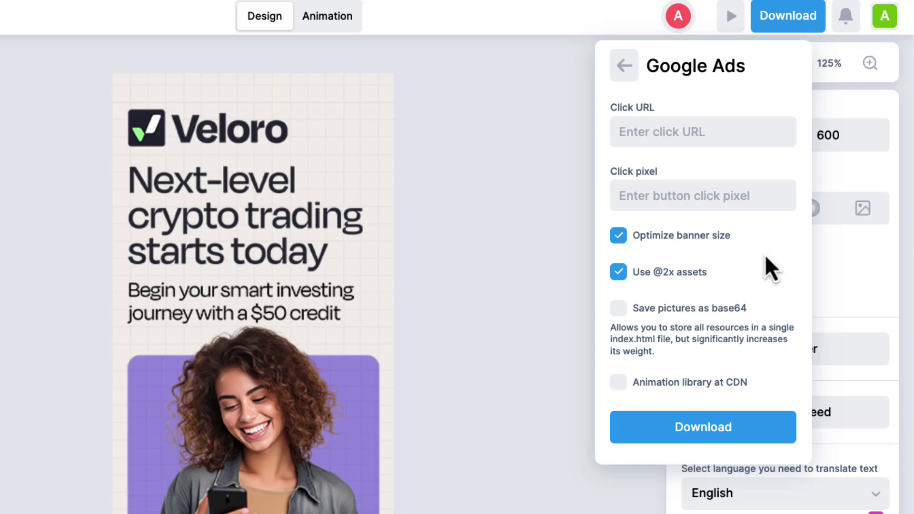
left_click(731, 132)
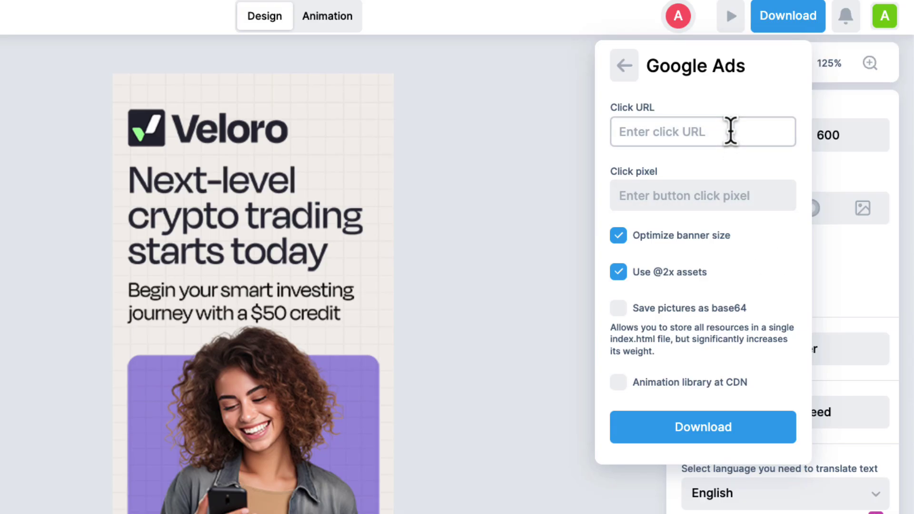
key("ctrl+v")
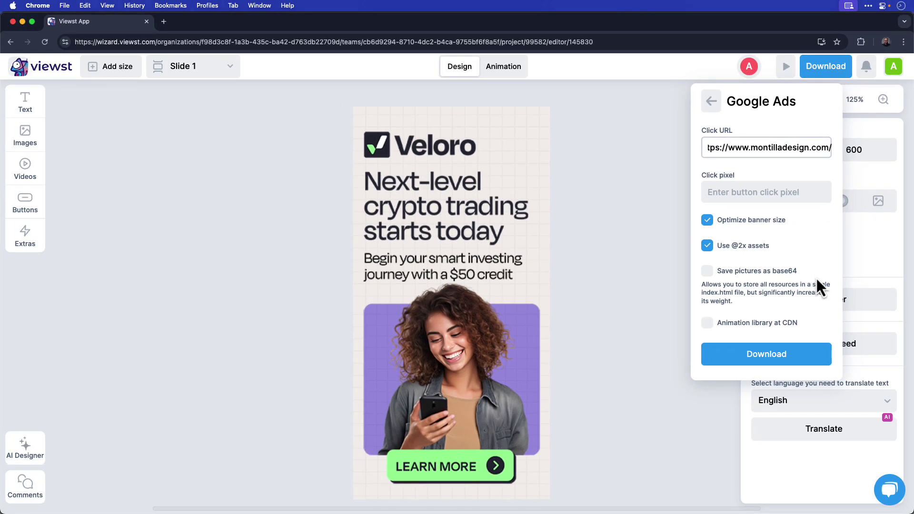
- Download the Google Ads package, then bring up file actions for index.html in Finder
left_click(806, 355)
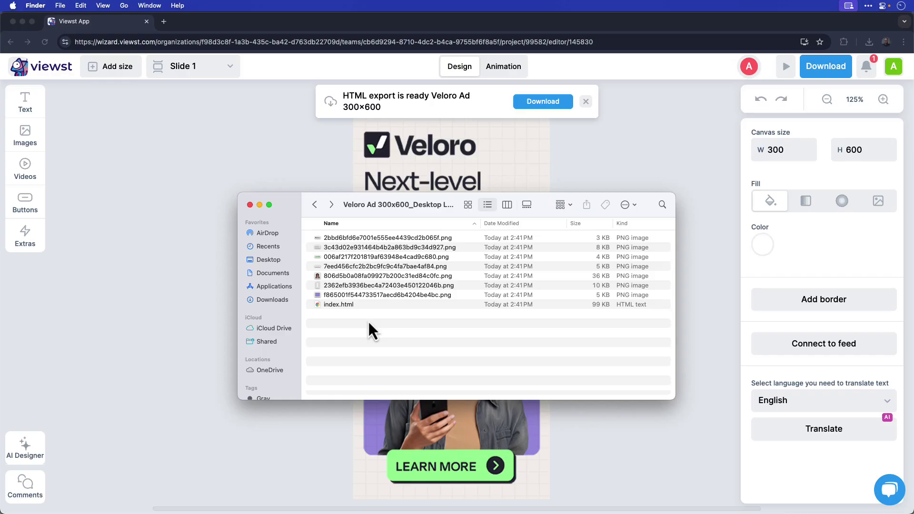
right_click(370, 307)
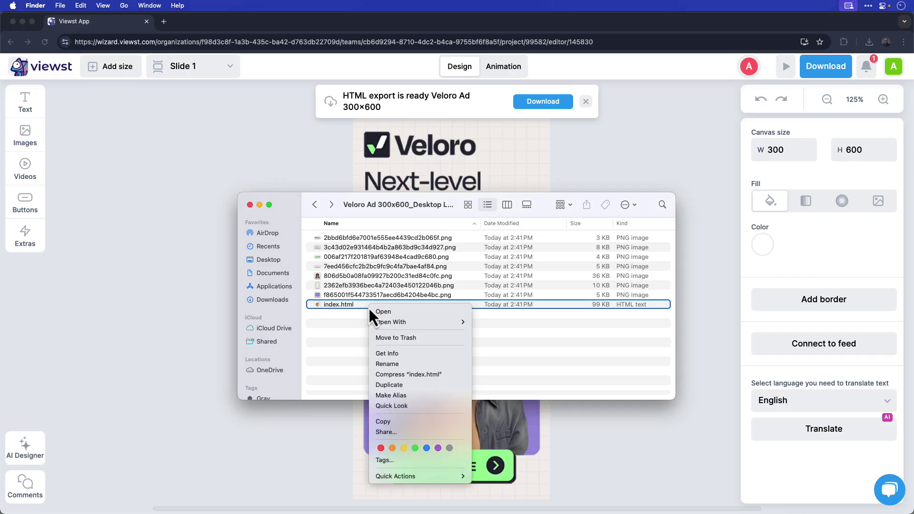
- Open the exported index.html in Chrome to preview the Veloro ad
left_click(417, 312)
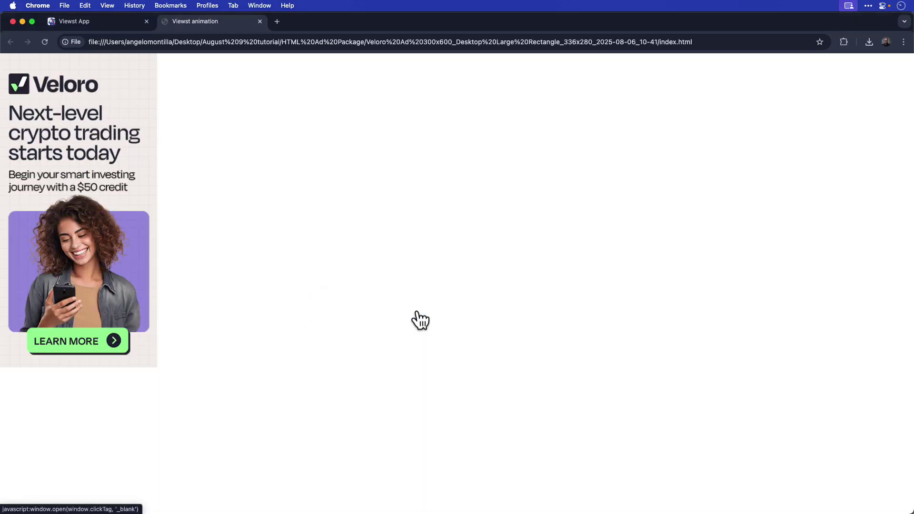